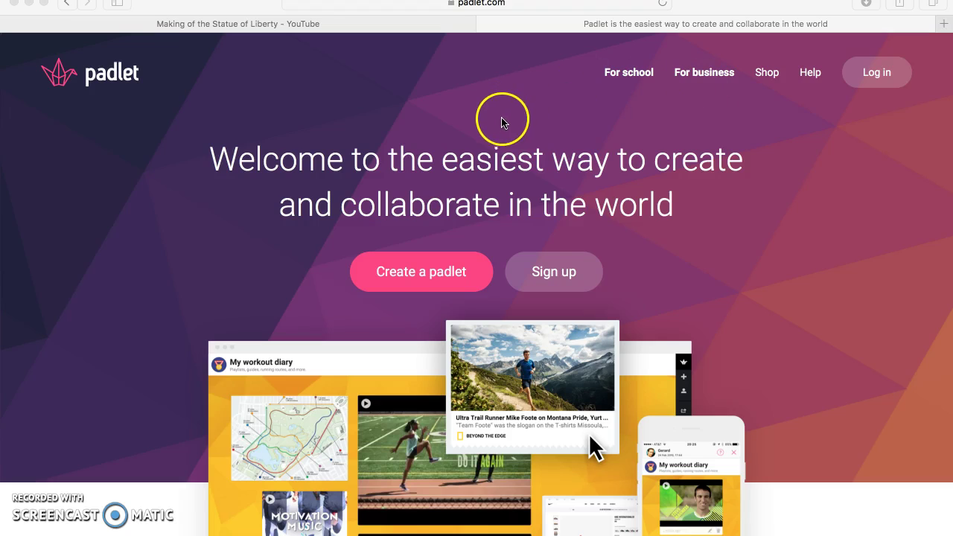
Step: Go from the Padlet home page to the Sign up for Padlet page
left_click(564, 274)
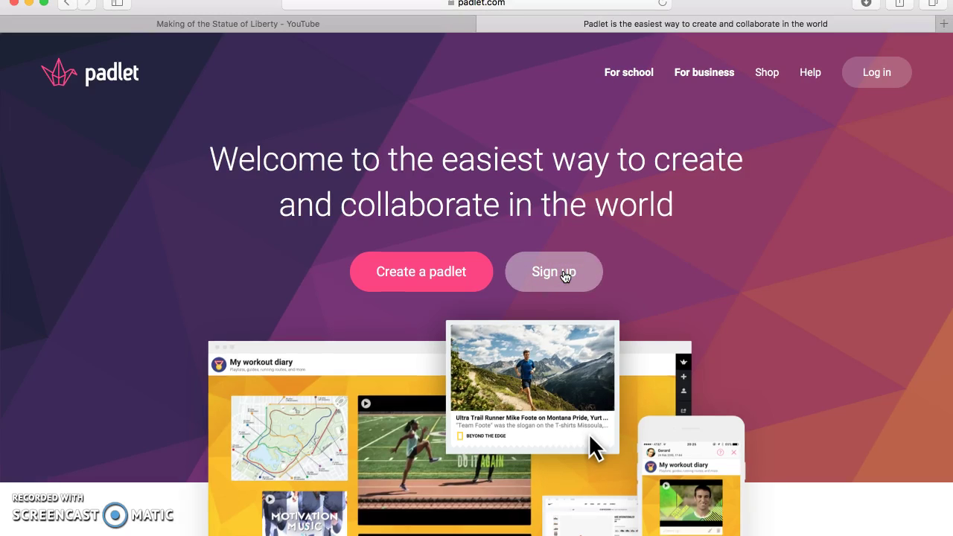
left_click(564, 275)
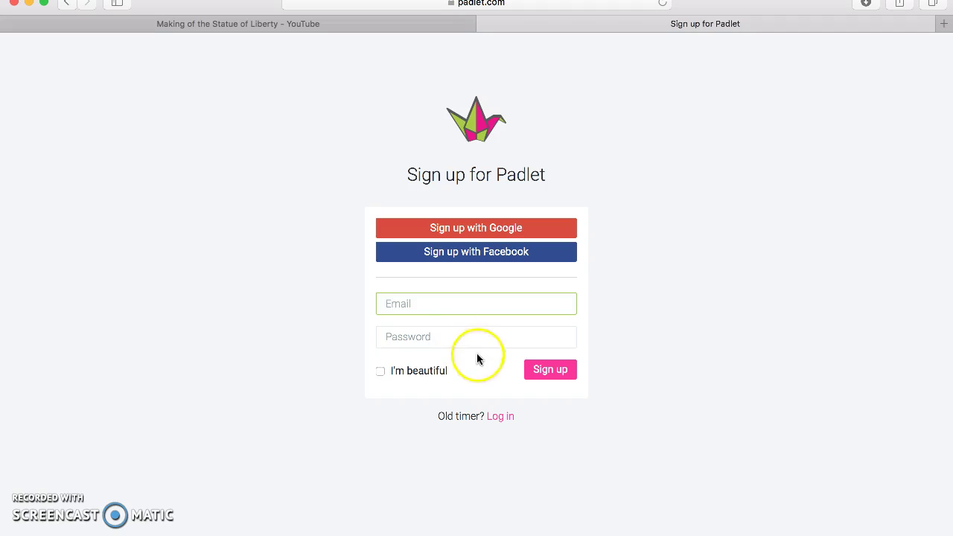
Step: Log in to the existing Padlet account with the browser's saved credentials
left_click(500, 416)
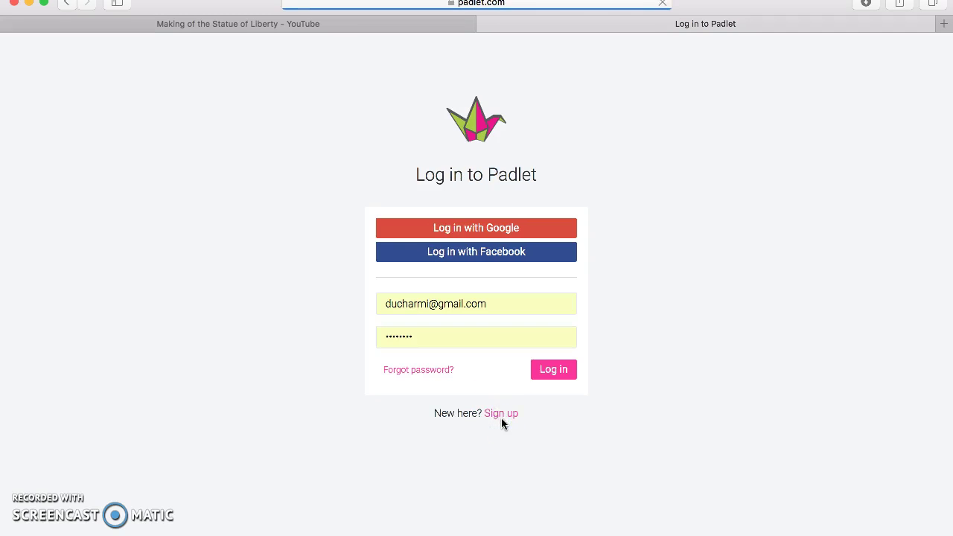
left_click(555, 369)
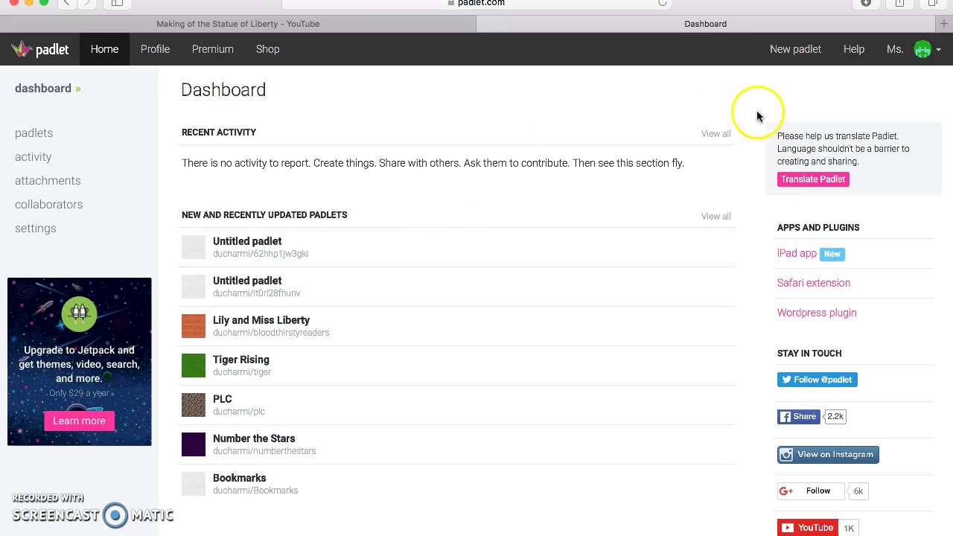
Step: Create a new blank padlet from the Dashboard
left_click(801, 61)
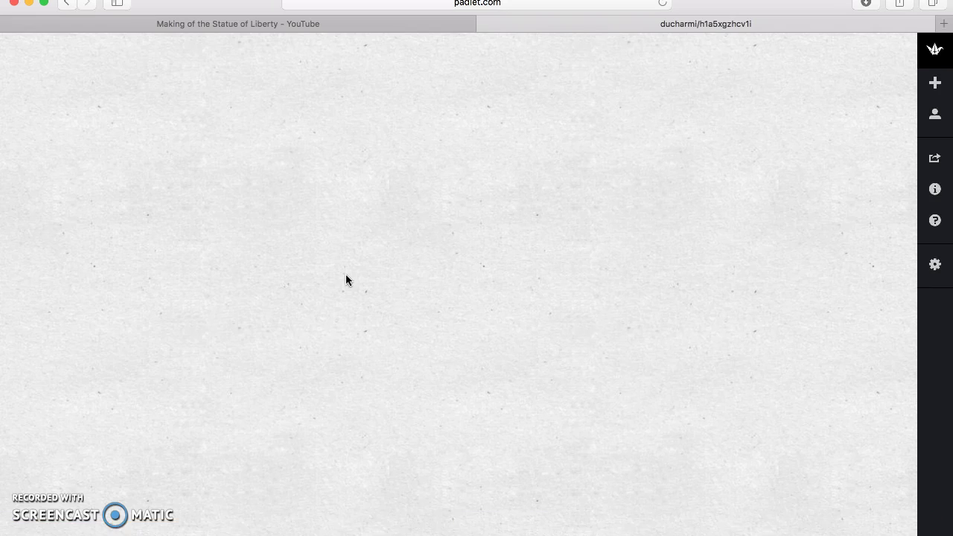
left_click(334, 206)
Step: Add a post titled with the teacher's name, reading 'Creating a padlet!'
double_click(335, 195)
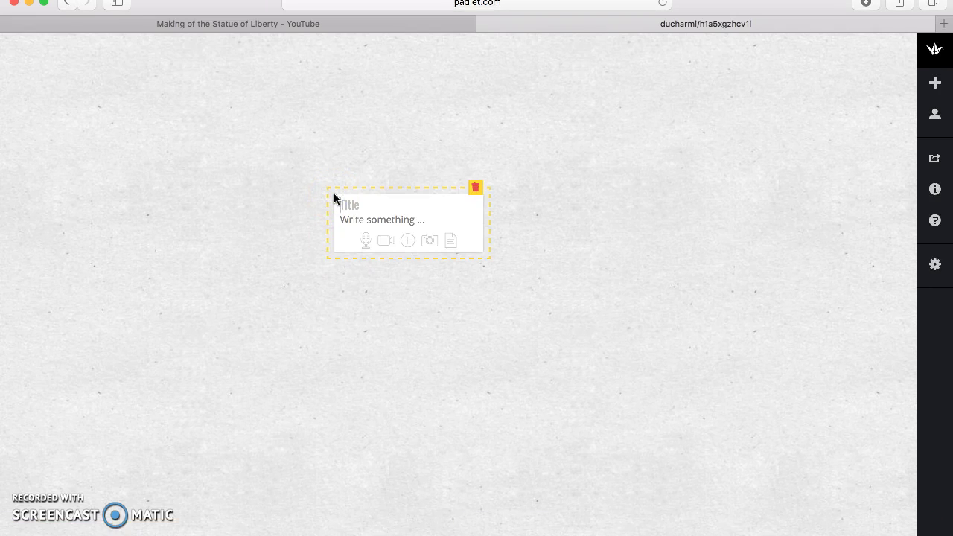
type("Ms. Ducharme")
left_click(361, 220)
type("Creating a paddle!")
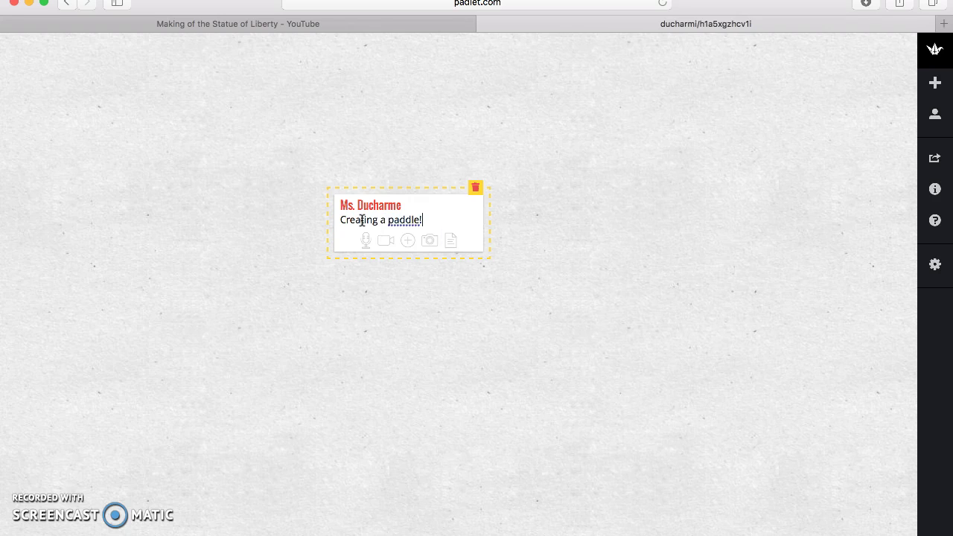
key("BackSpace")
key("BackSpace")
key("BackSpace")
key("BackSpace")
type("let!")
Step: Move the finished post to the wall's top-left corner
left_click(395, 305)
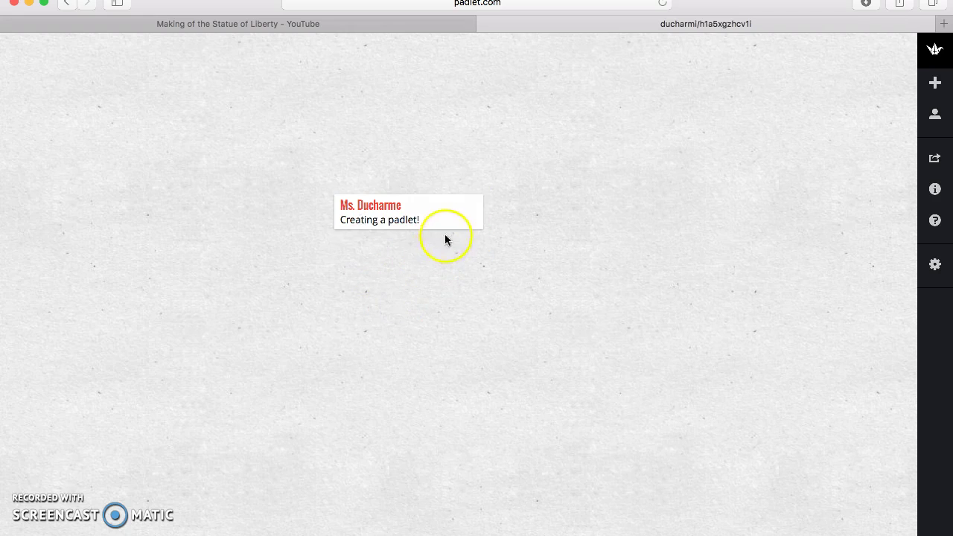
left_click_drag(453, 213, 152, 122)
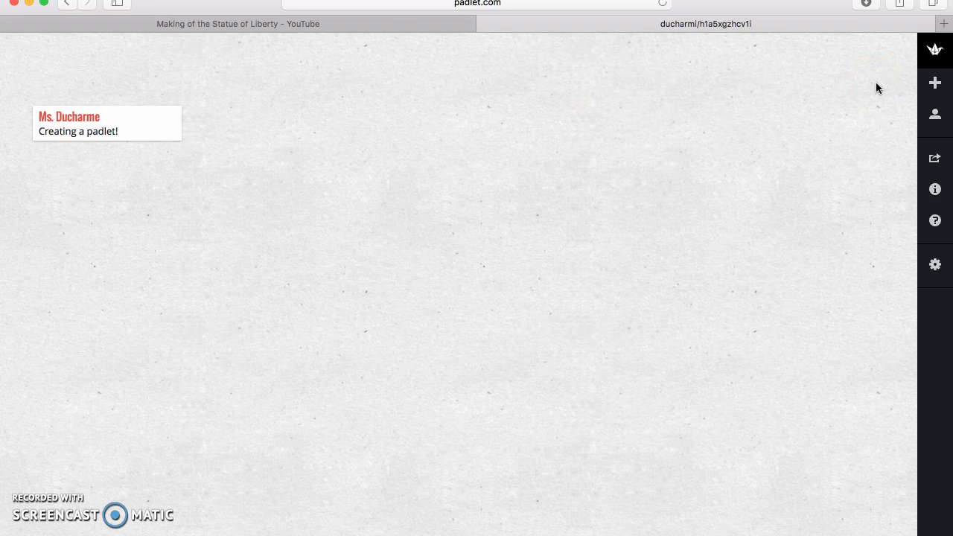
left_click(930, 49)
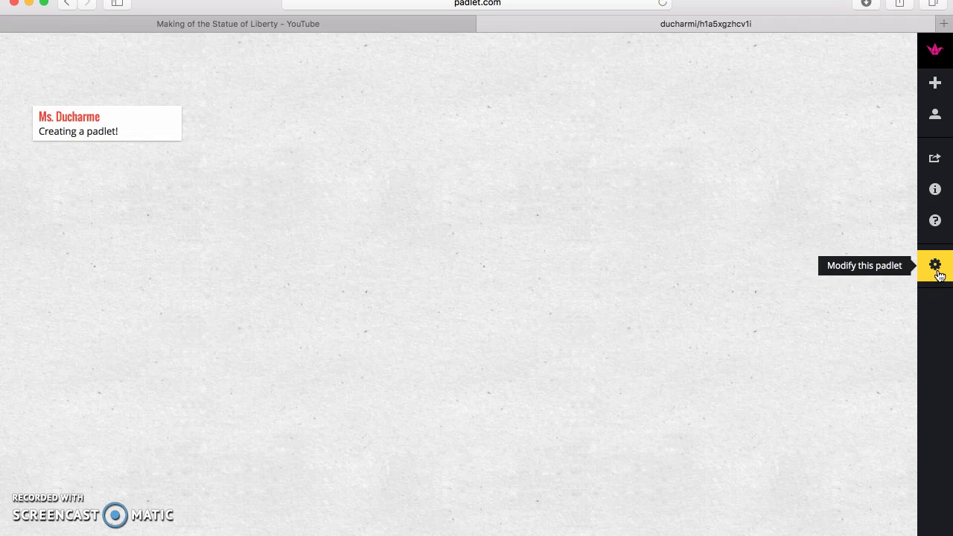
Step: Title the padlet 'Padlet in the Classroom' with description 'General tutorial on padlet use.'
left_click(938, 272)
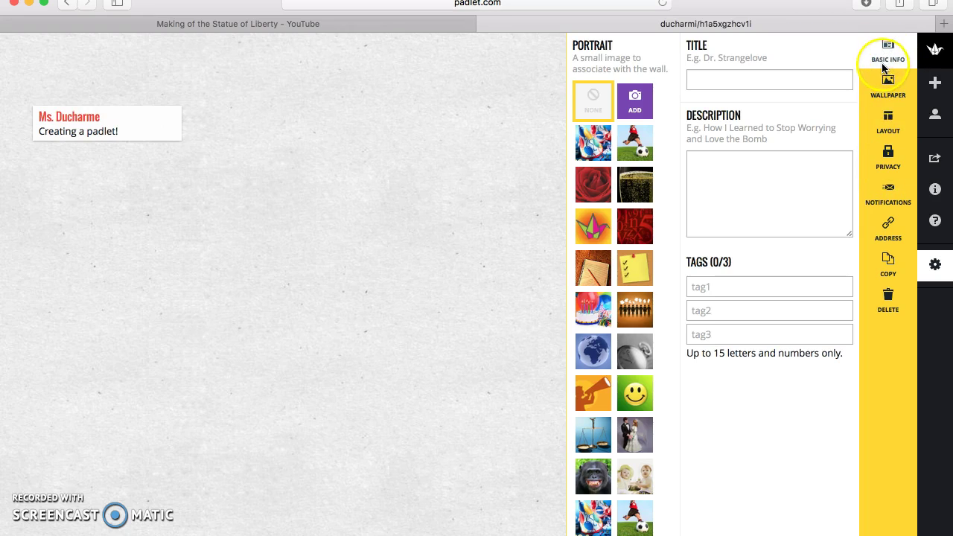
left_click(796, 78)
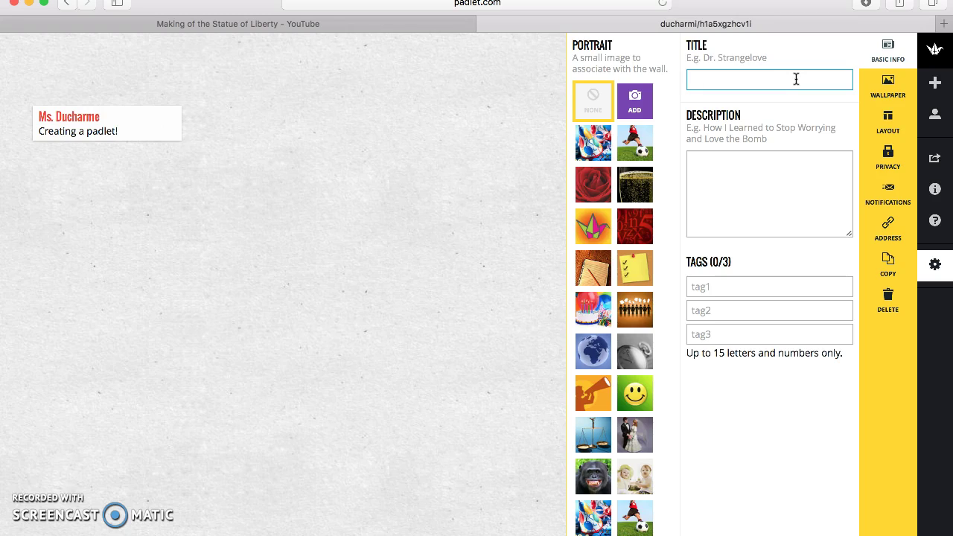
type("Padle")
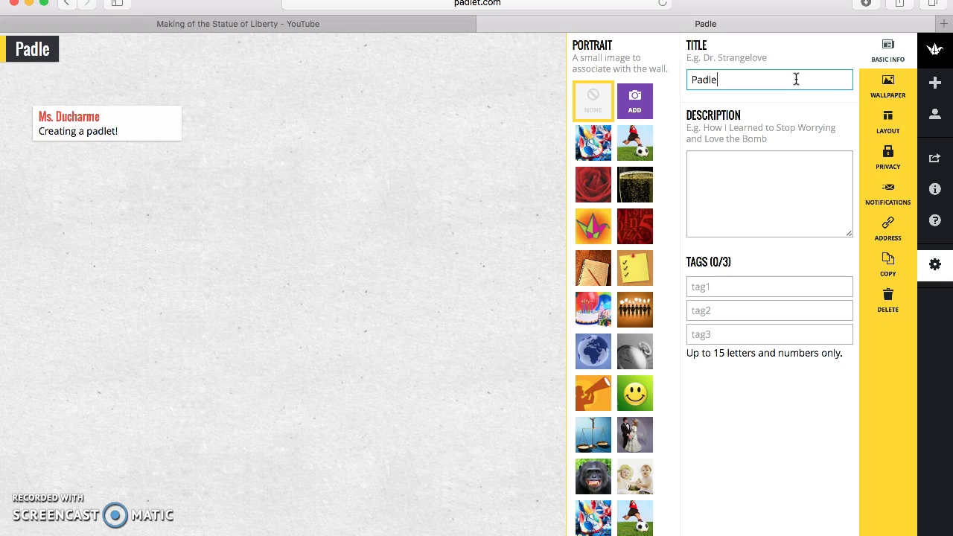
type("t in the")
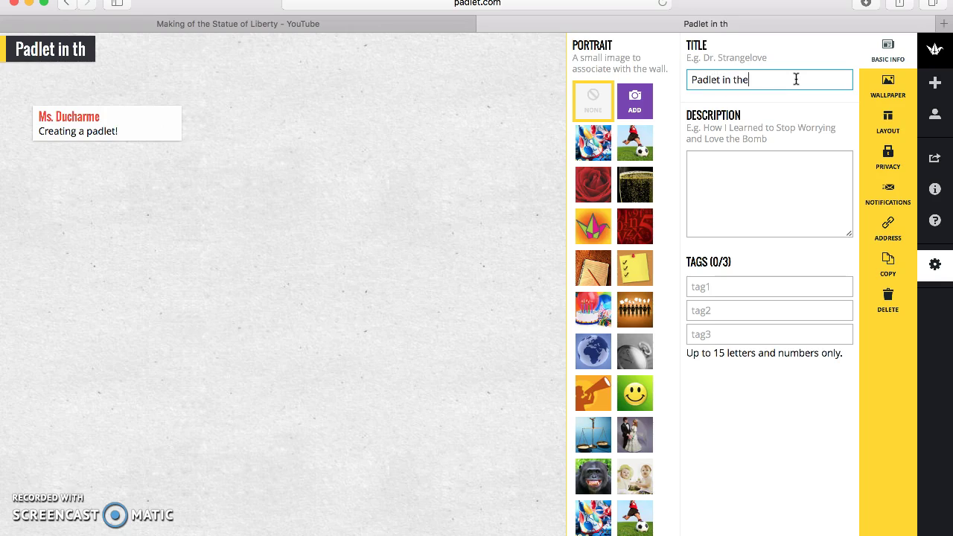
type(" Classroom")
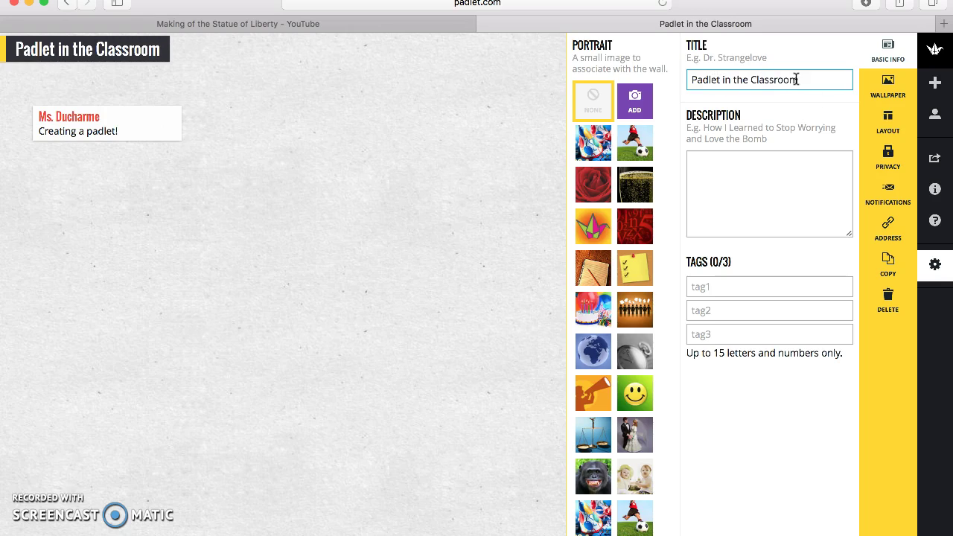
left_click(790, 183)
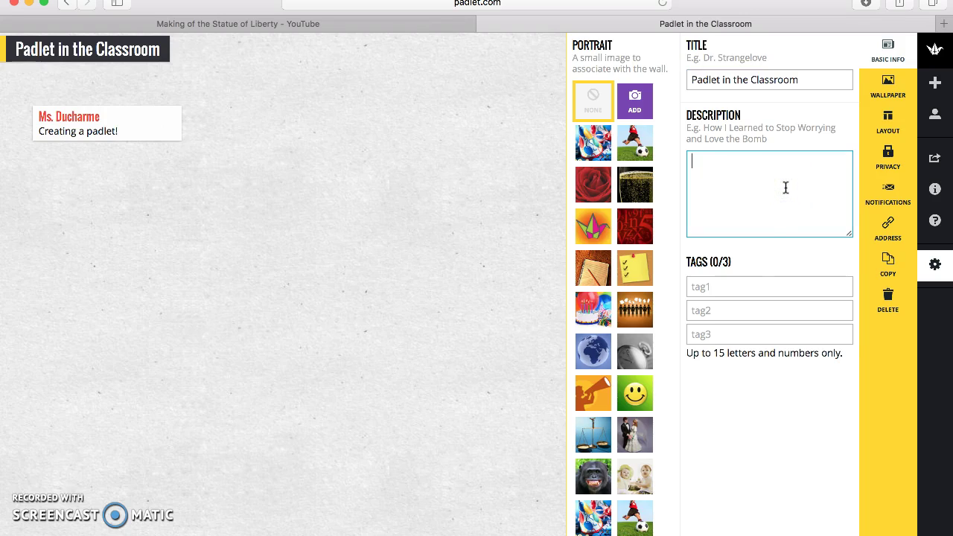
type("General")
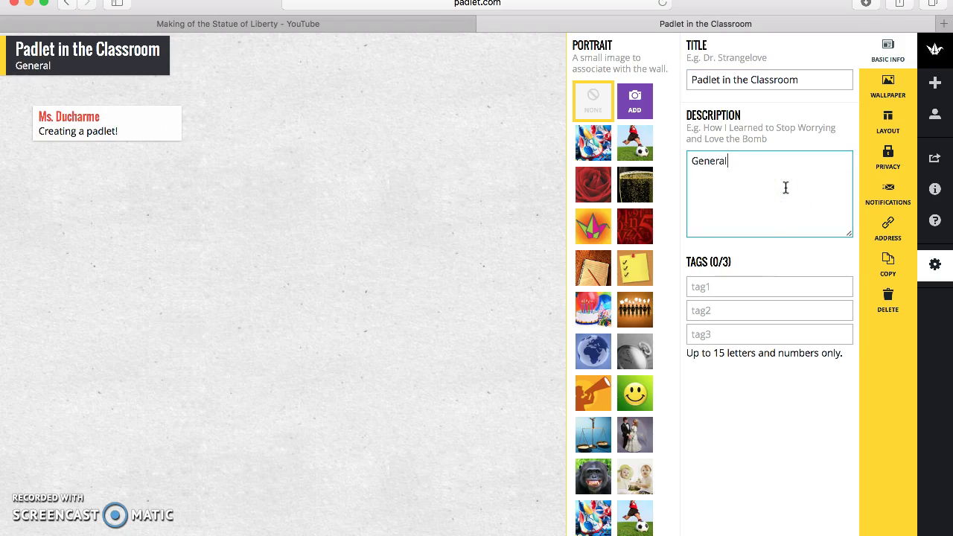
type(" tutorial")
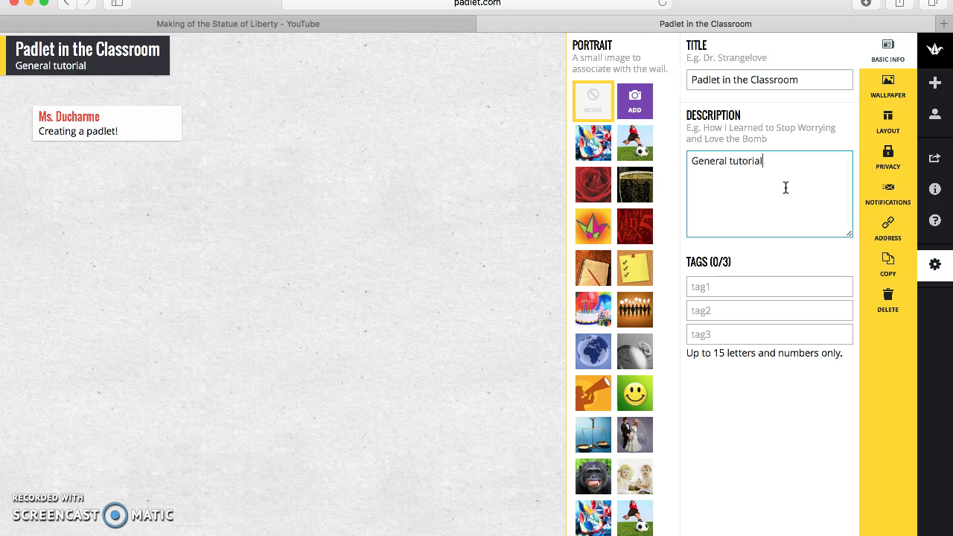
type(" on paddl")
key("BackSpace")
type("let use")
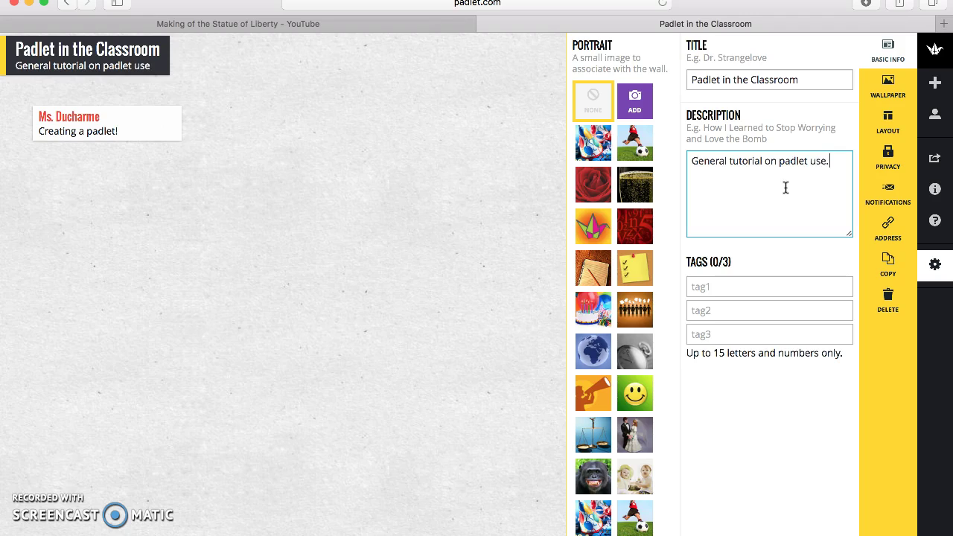
type(".")
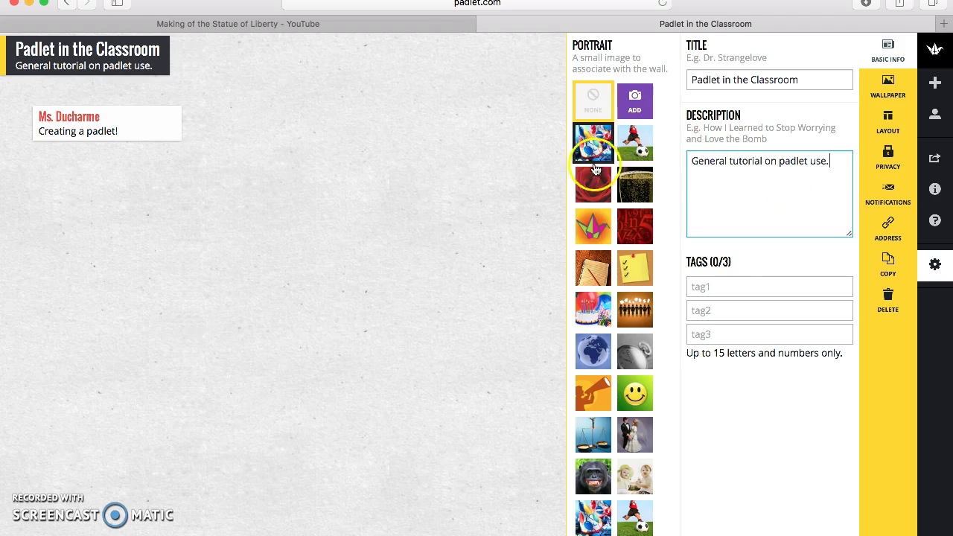
Step: Set the sticky-note checklist image as the wall's portrait
left_click(634, 268)
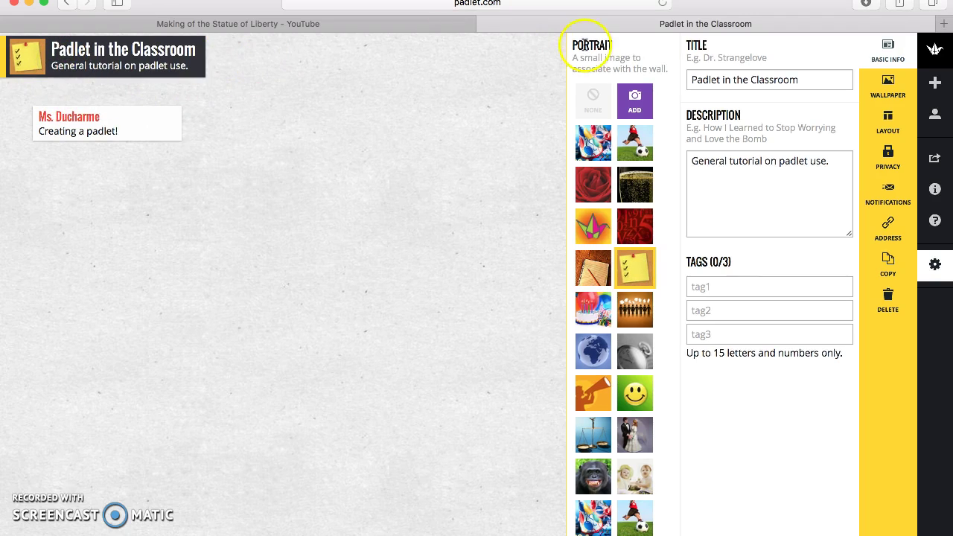
left_click(882, 86)
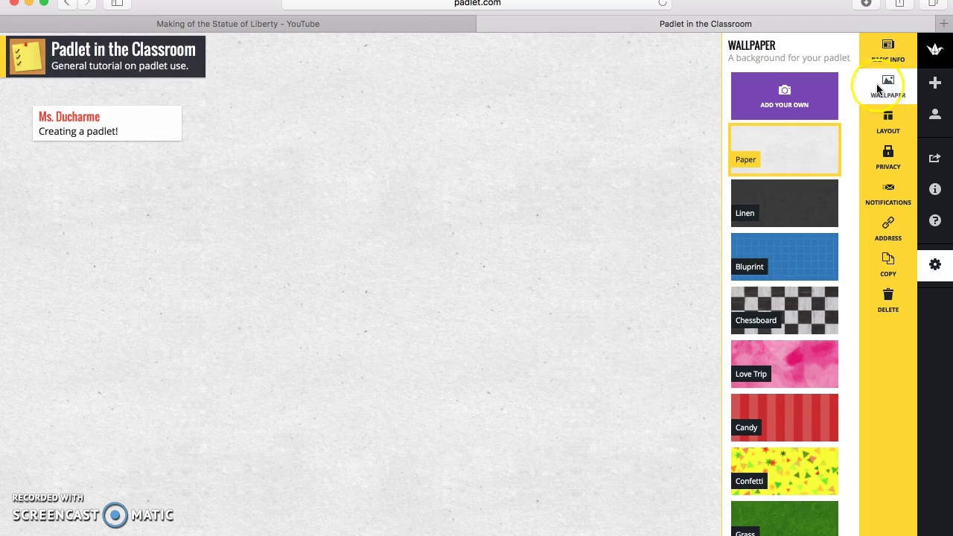
Step: Give the wall the red Leather wallpaper
left_click(805, 256)
scroll(807, 262, "down", 2)
scroll(808, 262, "down", 1)
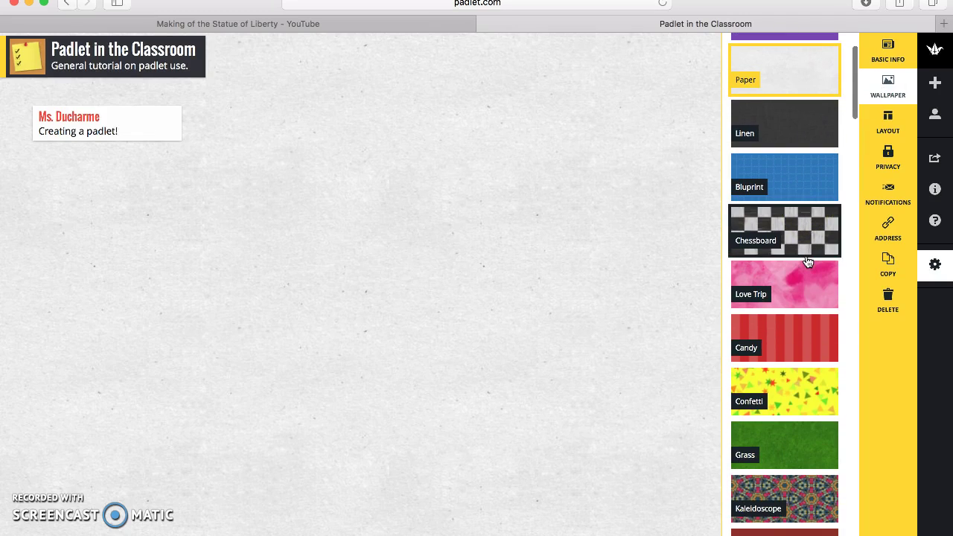
scroll(807, 262, "down", 5)
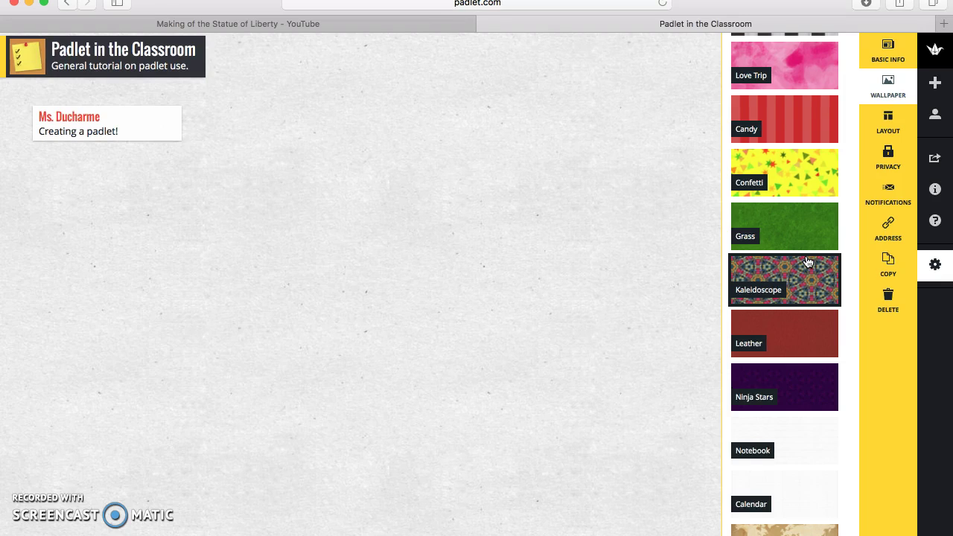
scroll(807, 262, "down", 5)
scroll(807, 262, "down", 5)
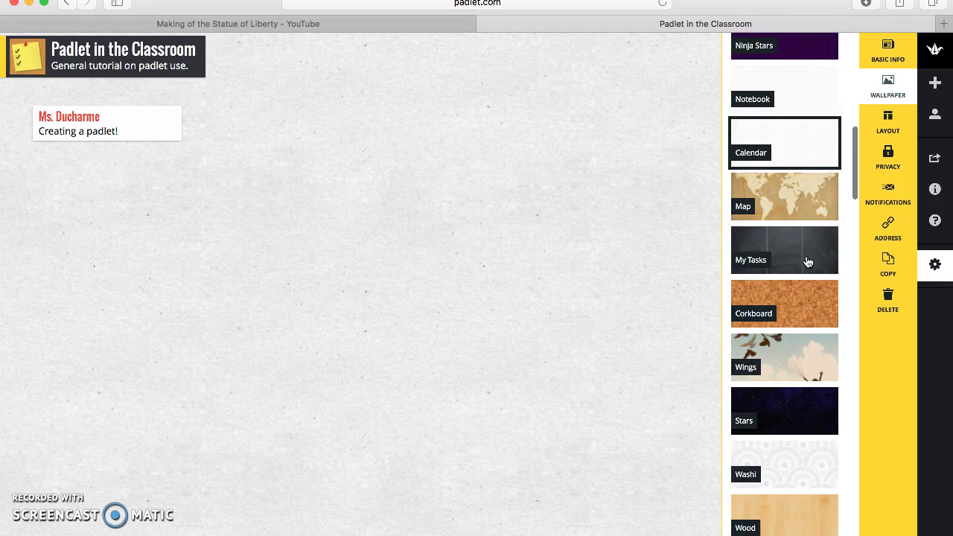
scroll(808, 262, "down", 10)
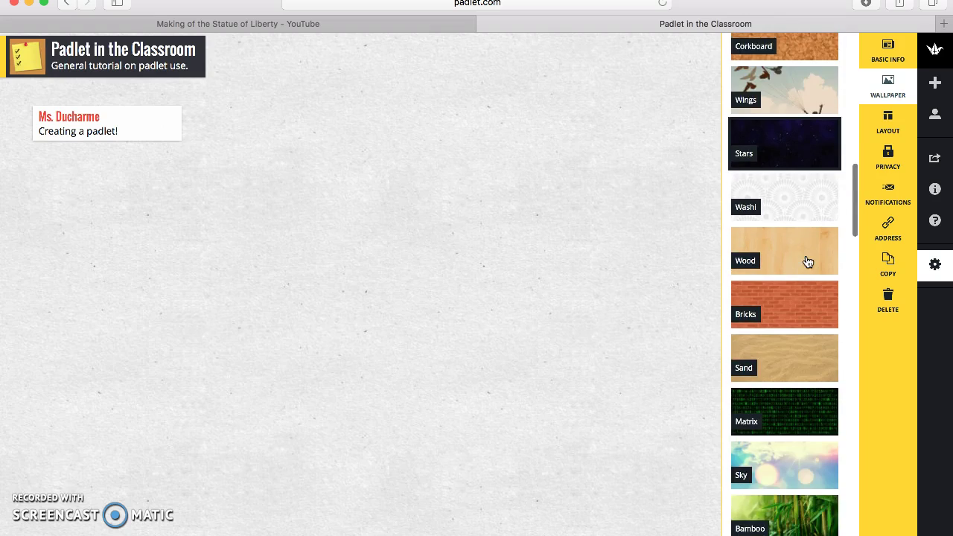
scroll(808, 262, "down", 14)
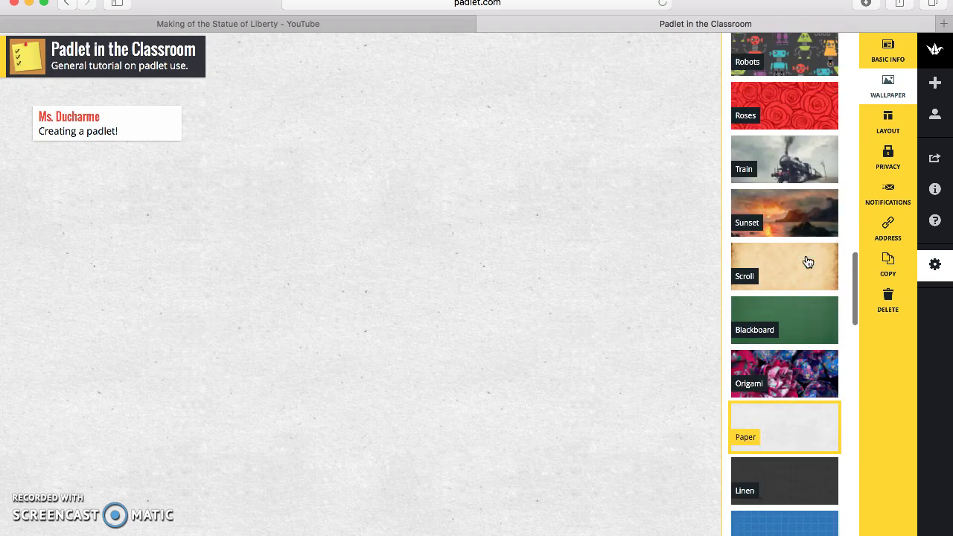
scroll(807, 262, "up", 20)
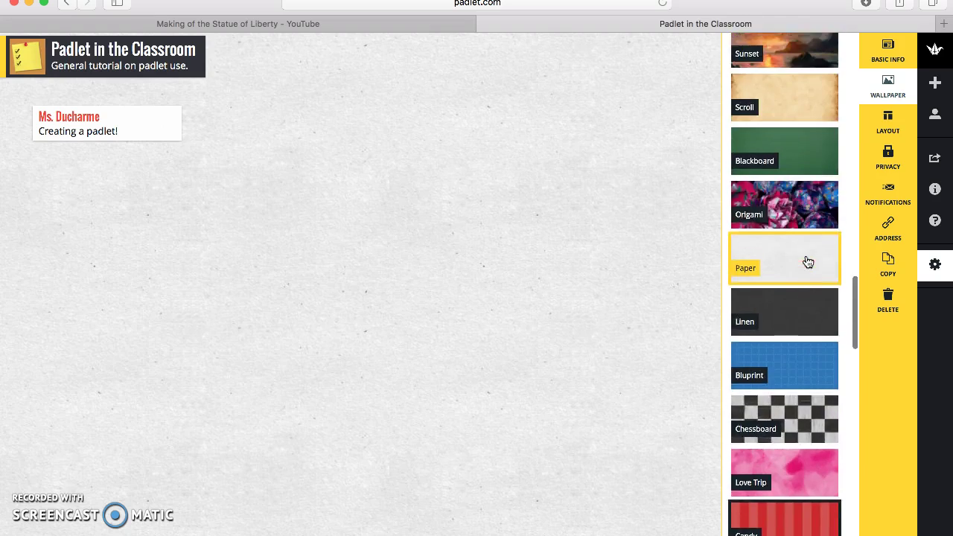
scroll(807, 262, "up", 8)
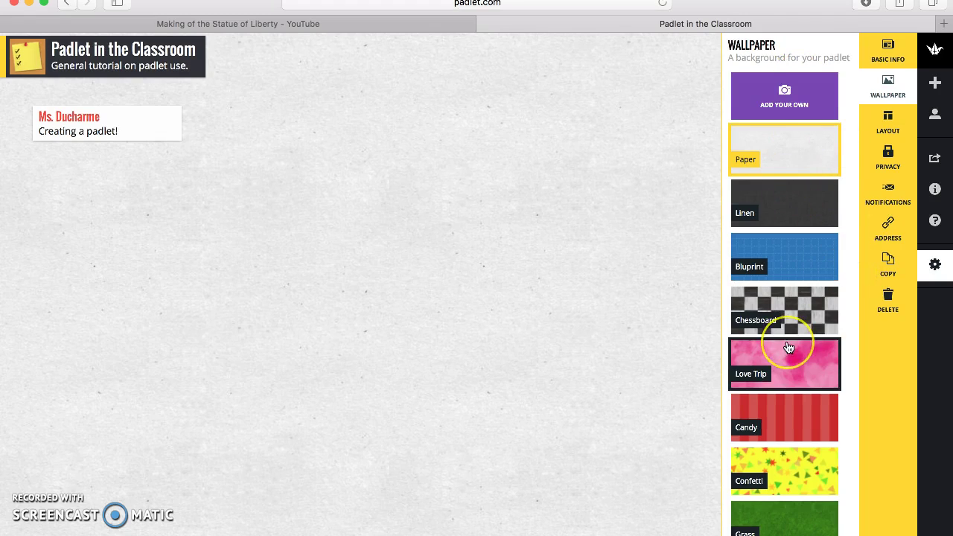
scroll(786, 346, "down", 2)
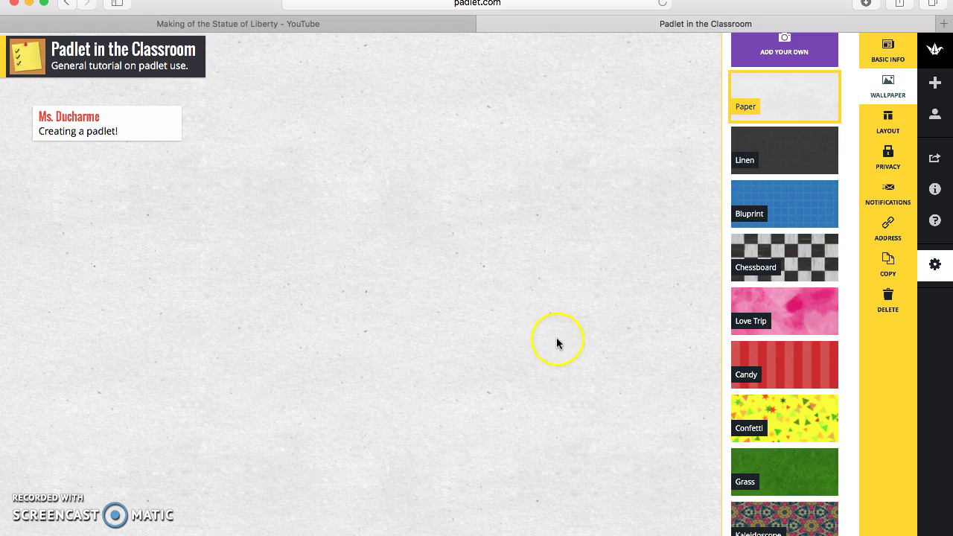
scroll(751, 305, "down", 4)
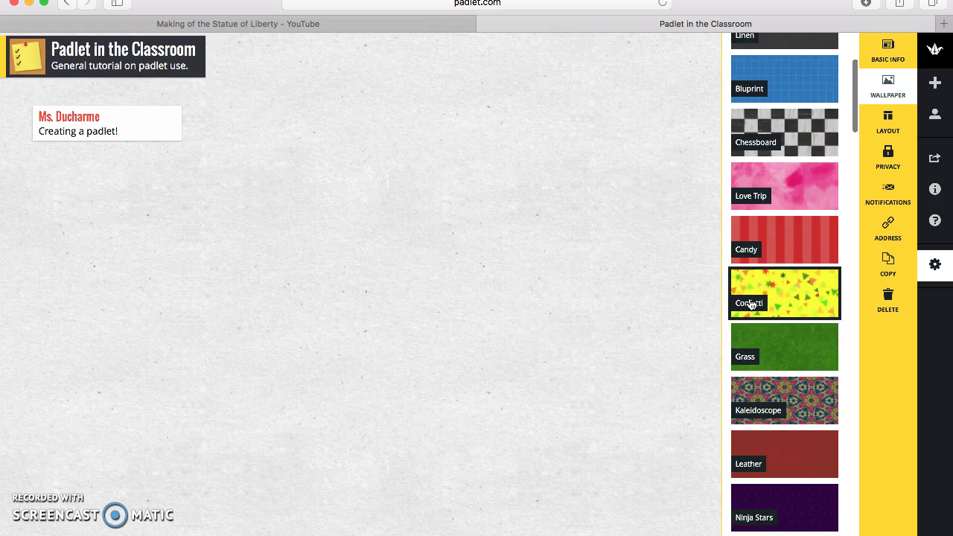
left_click(803, 442)
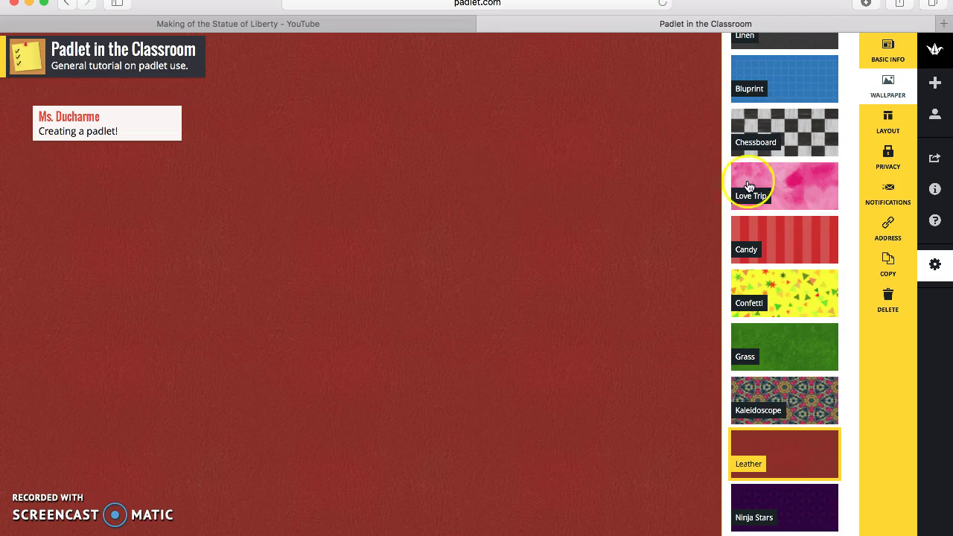
left_click(892, 115)
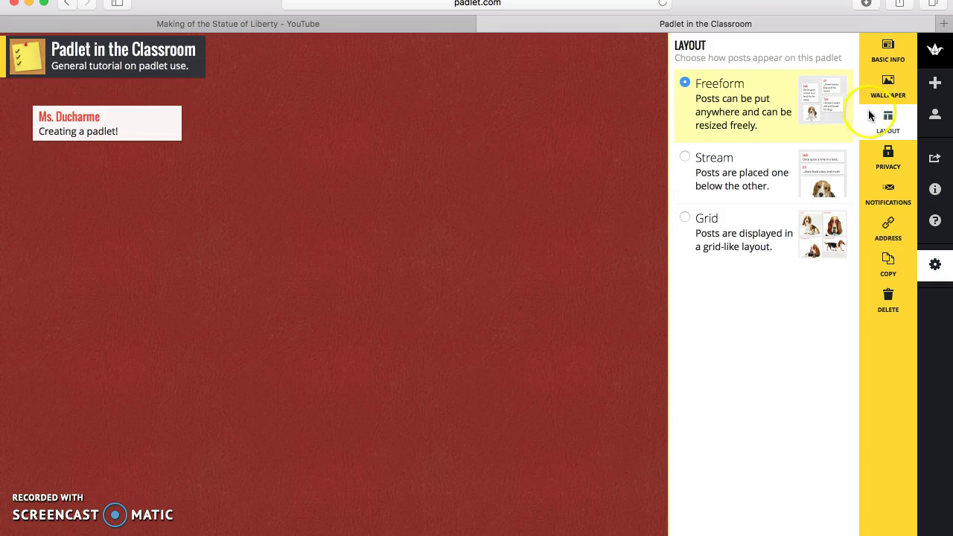
Step: Set the padlet layout to Stream, after briefly trying Grid
left_click(753, 99)
left_click(723, 165)
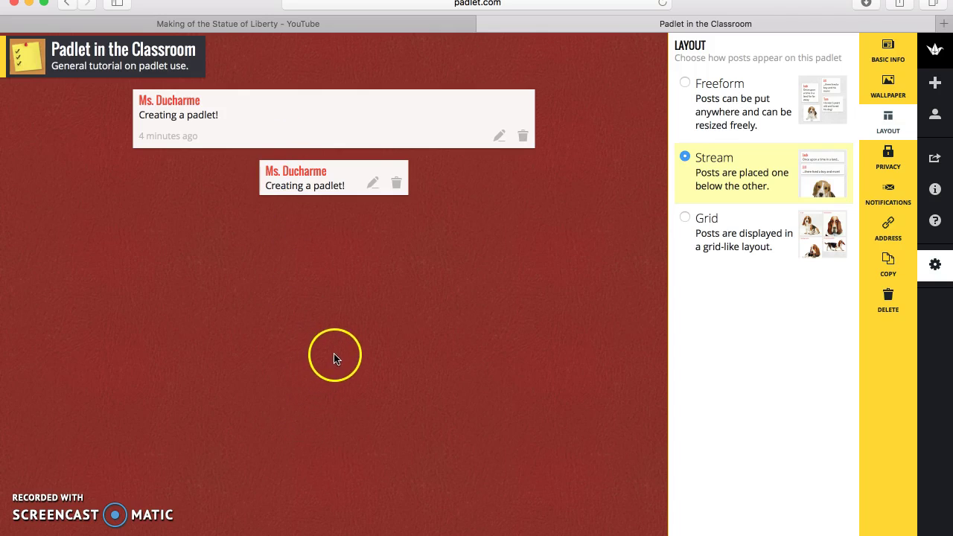
left_click(734, 247)
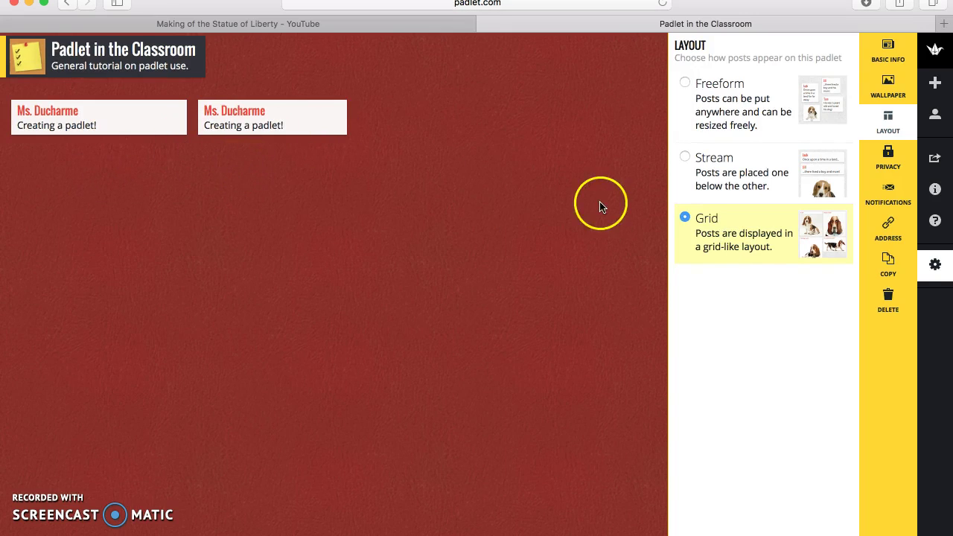
left_click(733, 189)
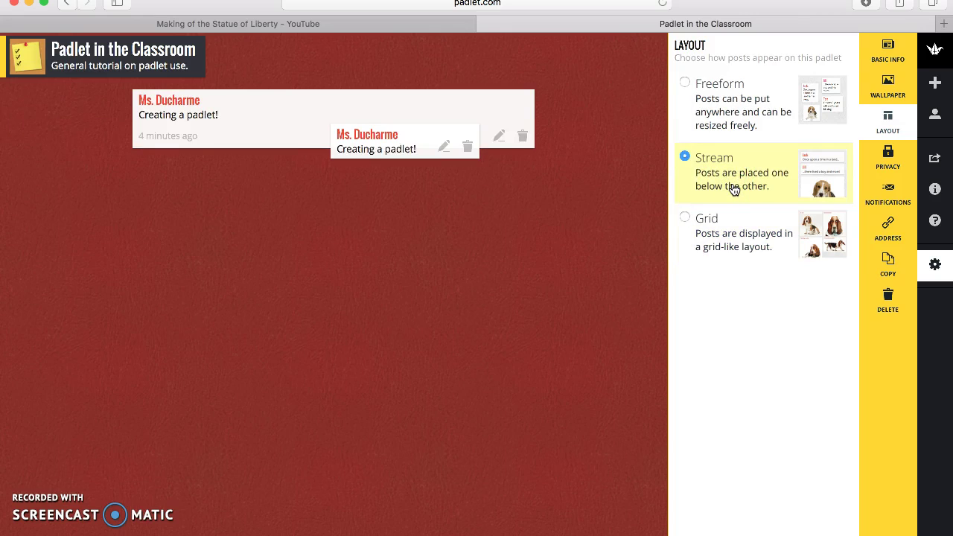
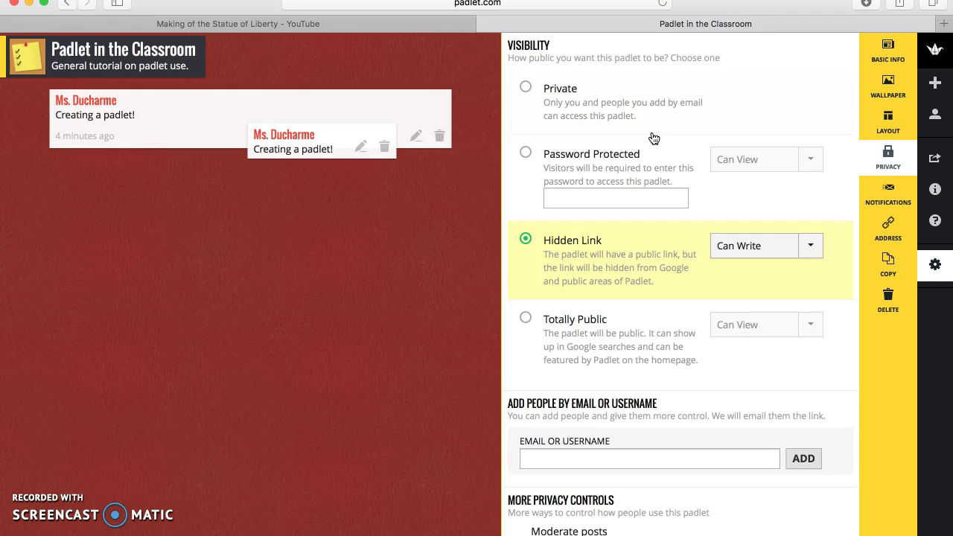
Step: Make the board Password Protected and give its visitors Can Write permission
left_click(606, 278)
left_click(813, 250)
left_click(748, 295)
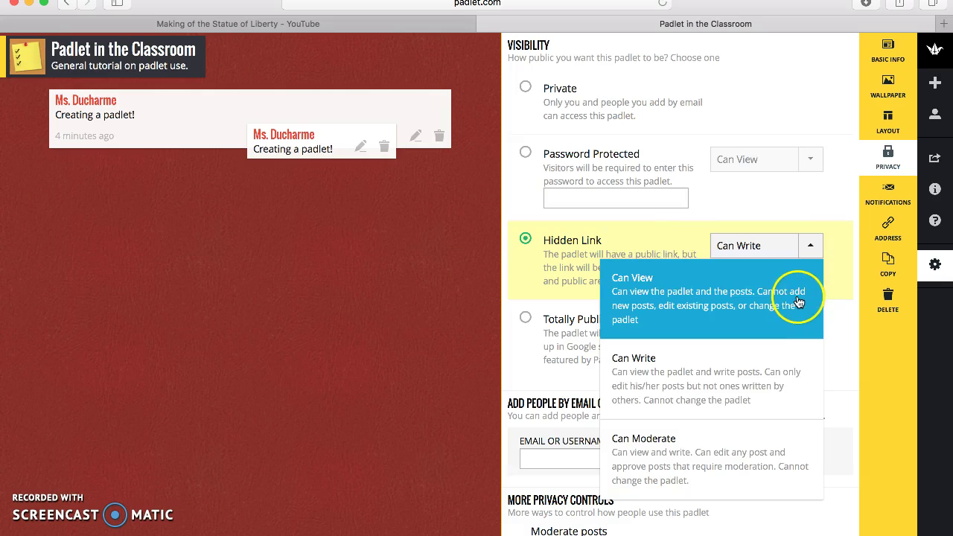
left_click(525, 151)
left_click(798, 160)
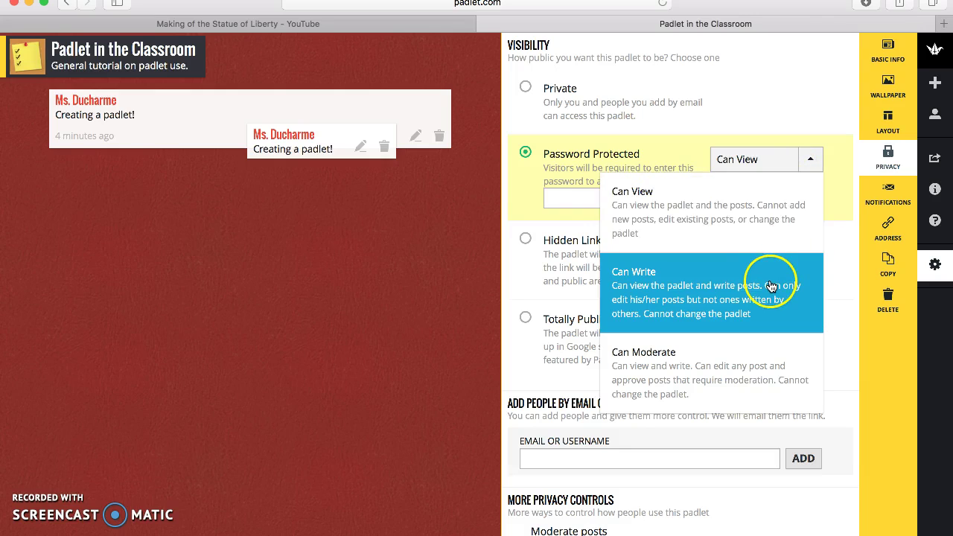
left_click(771, 286)
Step: Enter the visitor access password for the board
left_click(637, 200)
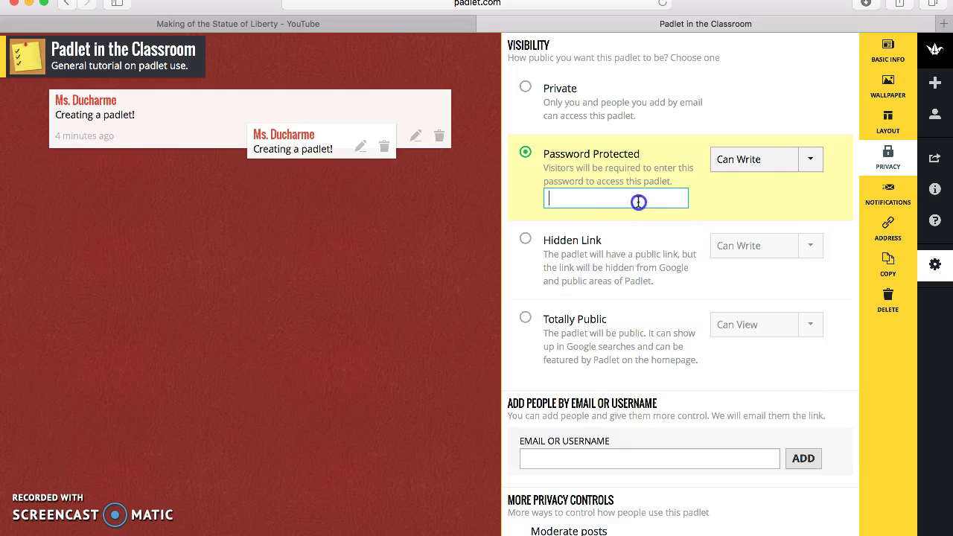
type("password")
left_click(603, 186)
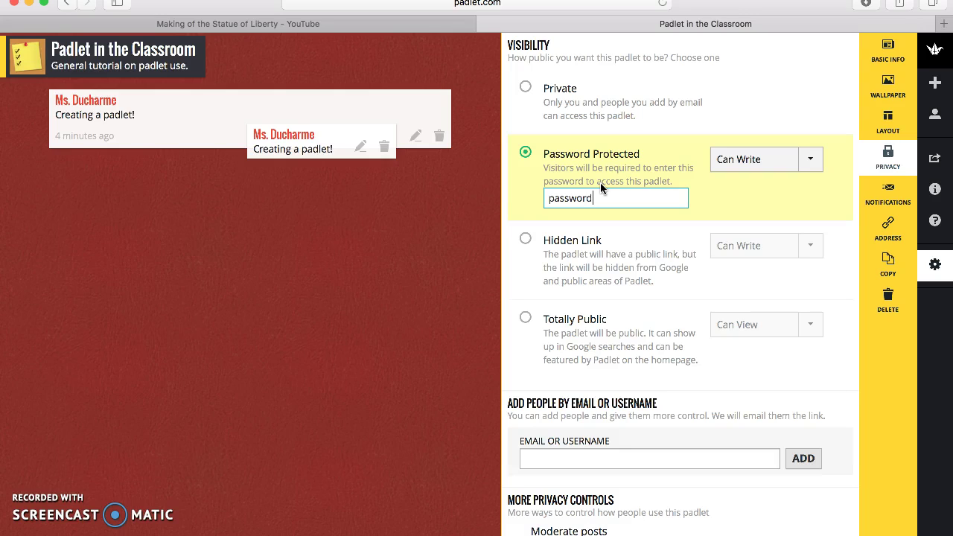
scroll(600, 183, "down", 3)
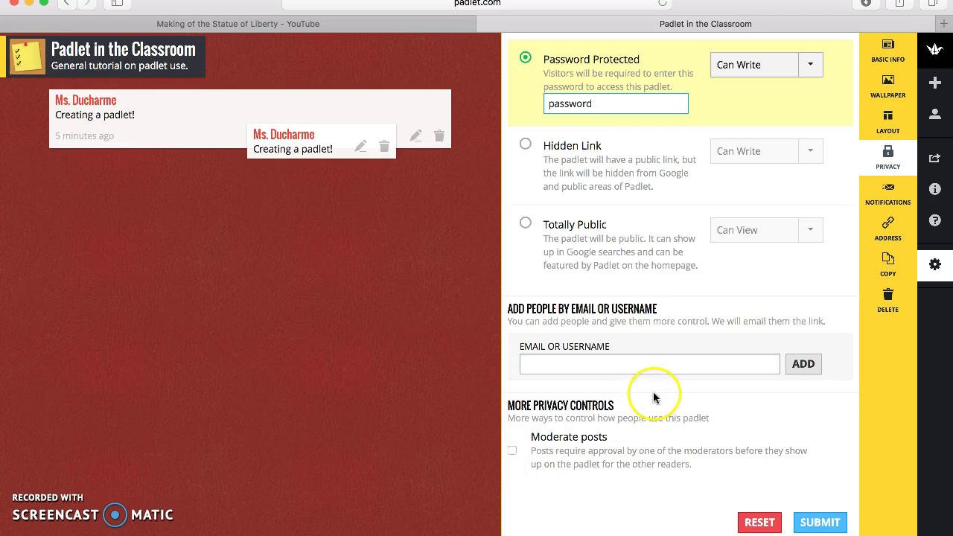
Step: Look over the Notifications settings, then bring up the Address settings with the current padlet.com link
left_click(896, 186)
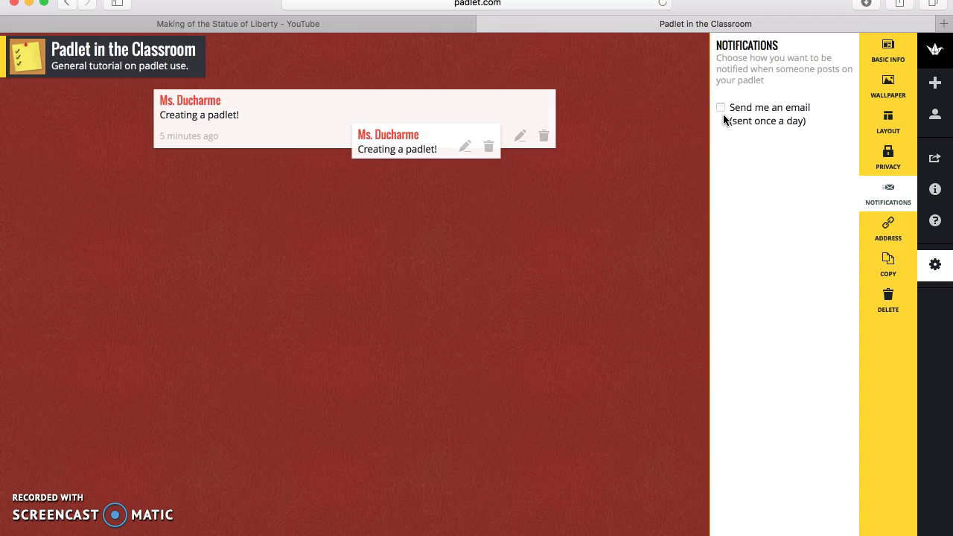
left_click(887, 232)
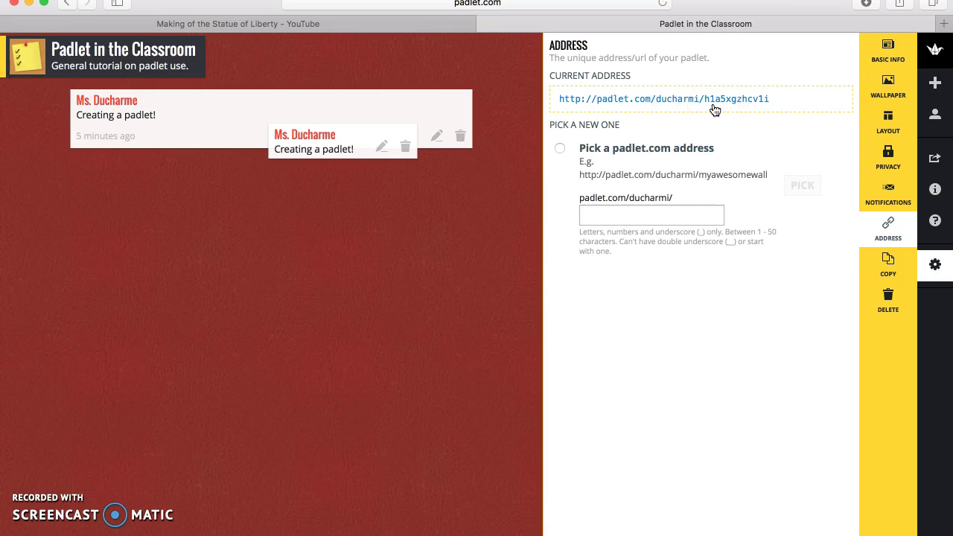
Step: Pick a custom padlet.com address and enter 'classroom' as its name
left_click(561, 151)
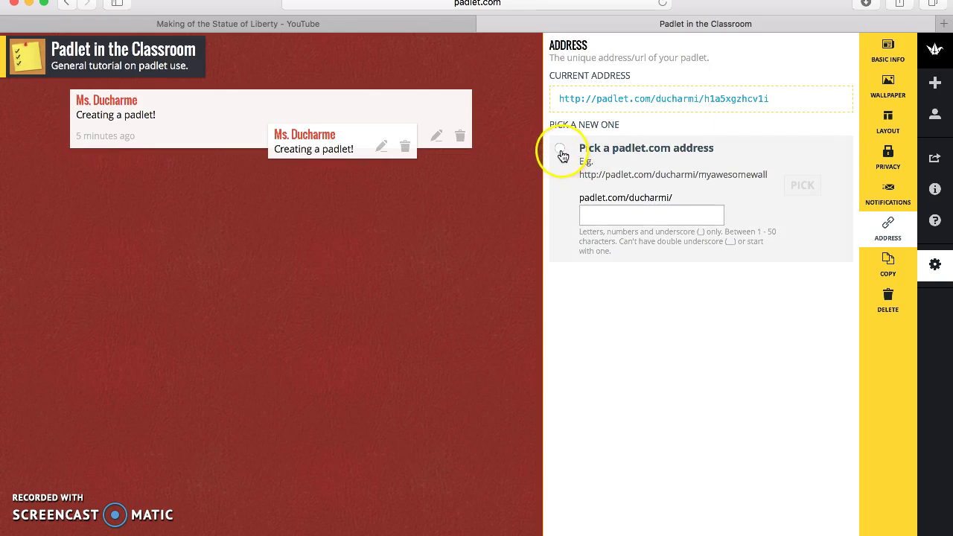
left_click(619, 215)
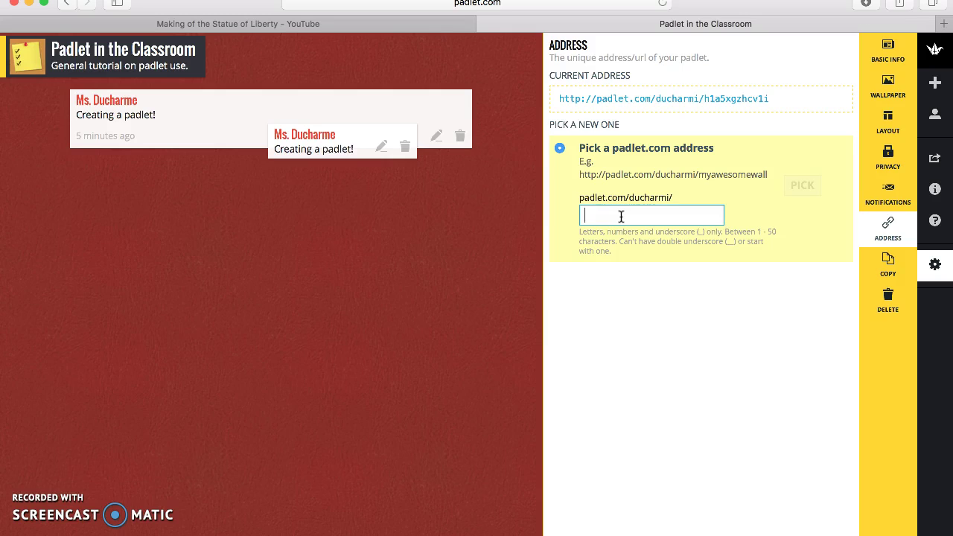
type("classroom")
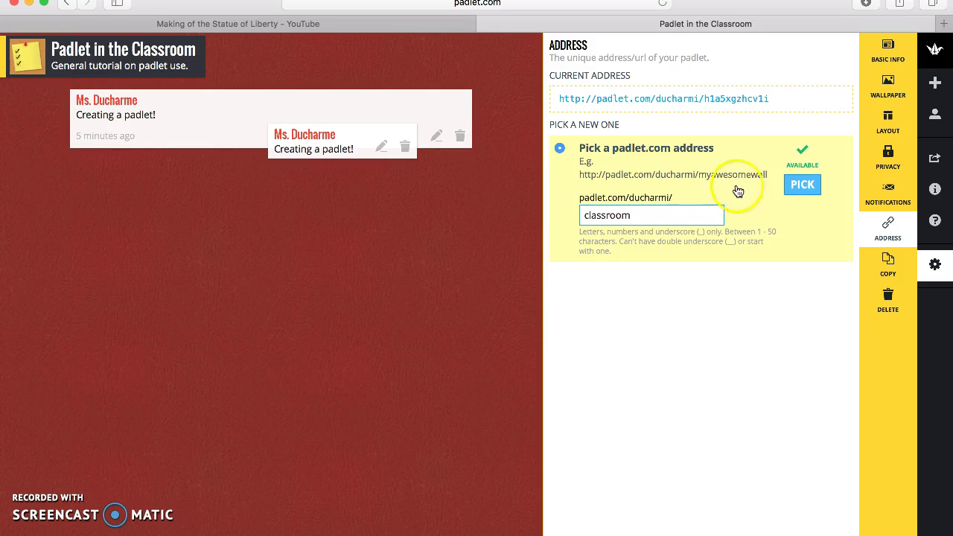
left_click(804, 192)
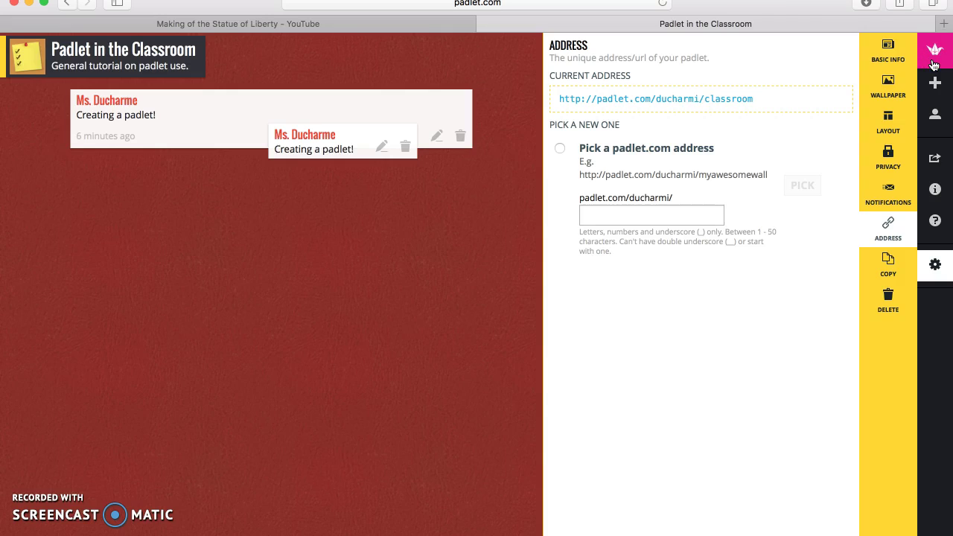
Step: Go to the Padlet dashboard and open the 'Lily and Miss Liberty' padlet
right_click(933, 65)
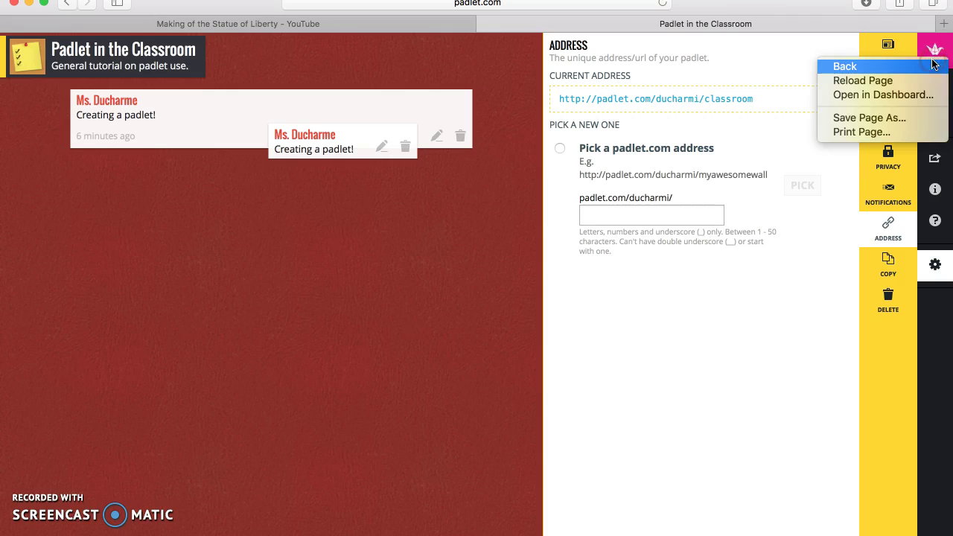
left_click(939, 57)
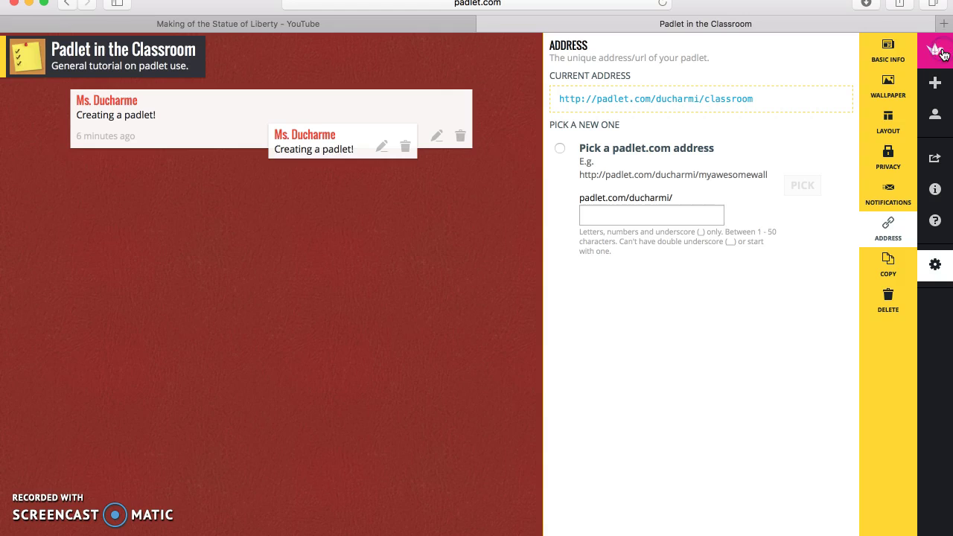
left_click(941, 53)
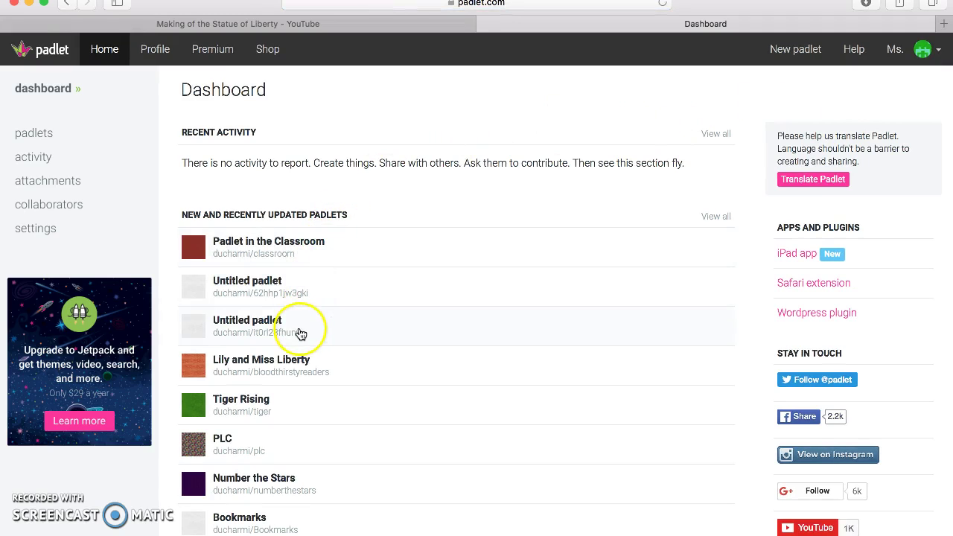
left_click(281, 370)
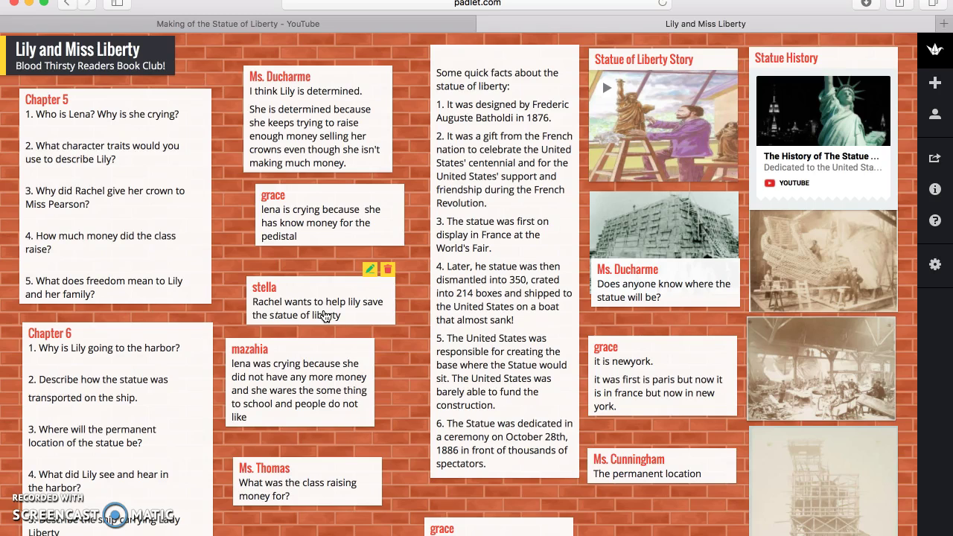
Step: Browse through several student posts in the expanded slideshow view, then return to the wall
left_click(324, 229)
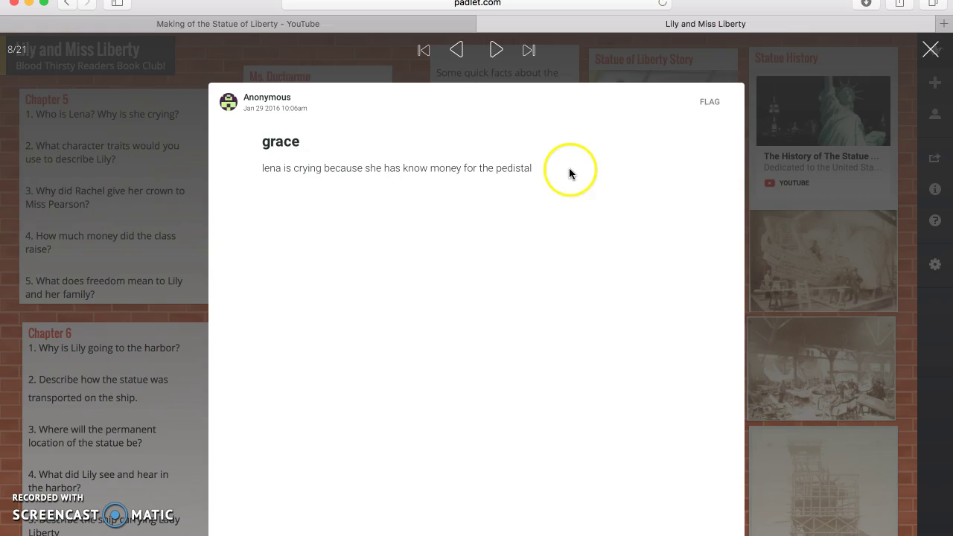
left_click(496, 52)
left_click(494, 52)
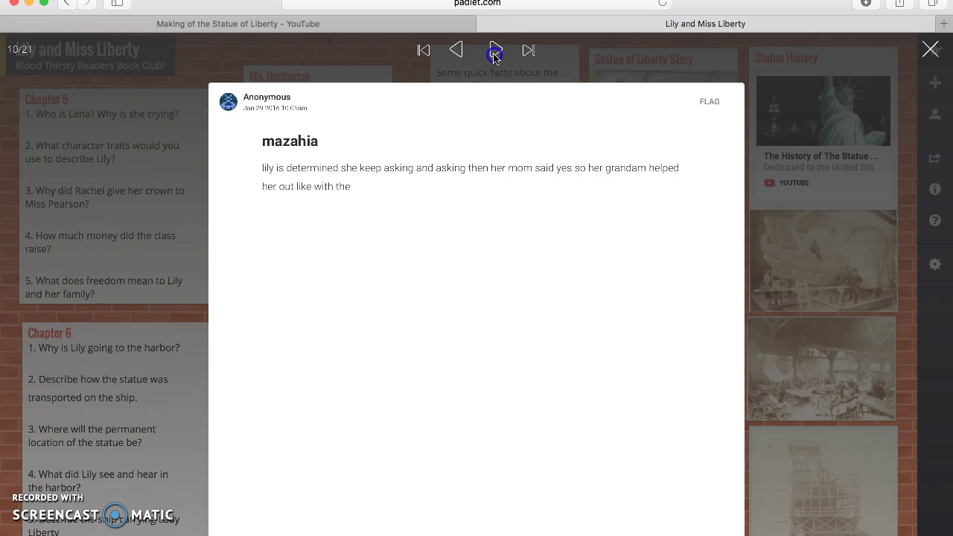
left_click(494, 53)
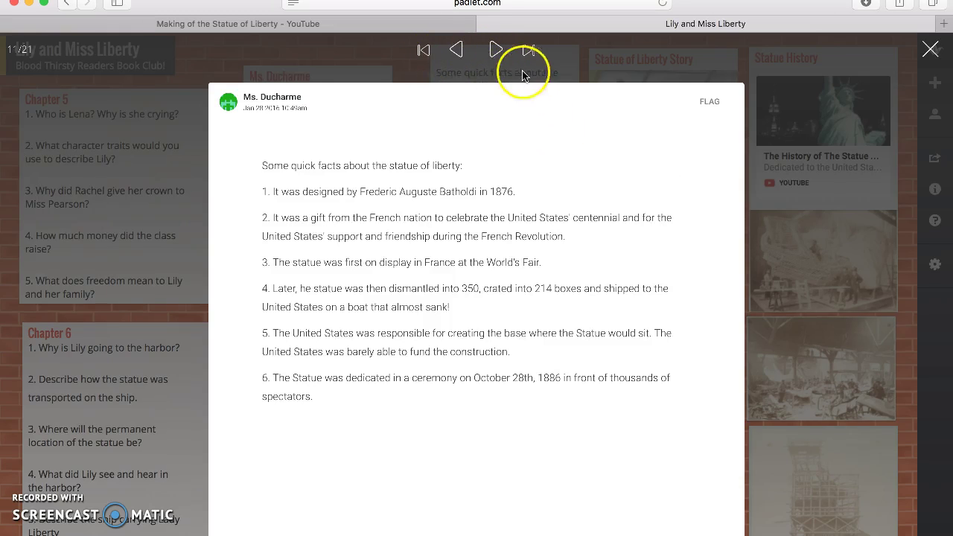
left_click(930, 48)
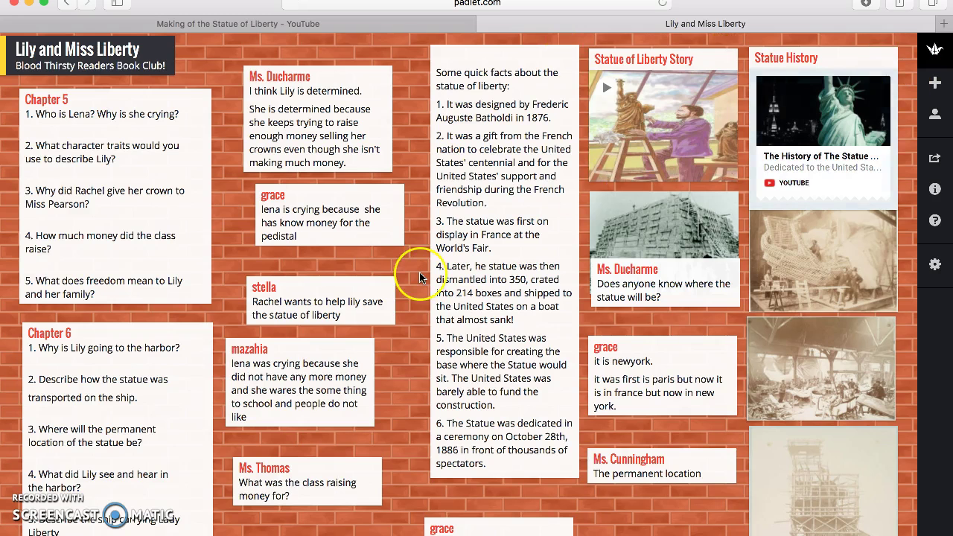
Step: Move the scaffold-tower photo post higher in the right-hand column
scroll(415, 270, "down", 3)
scroll(419, 278, "up", 3)
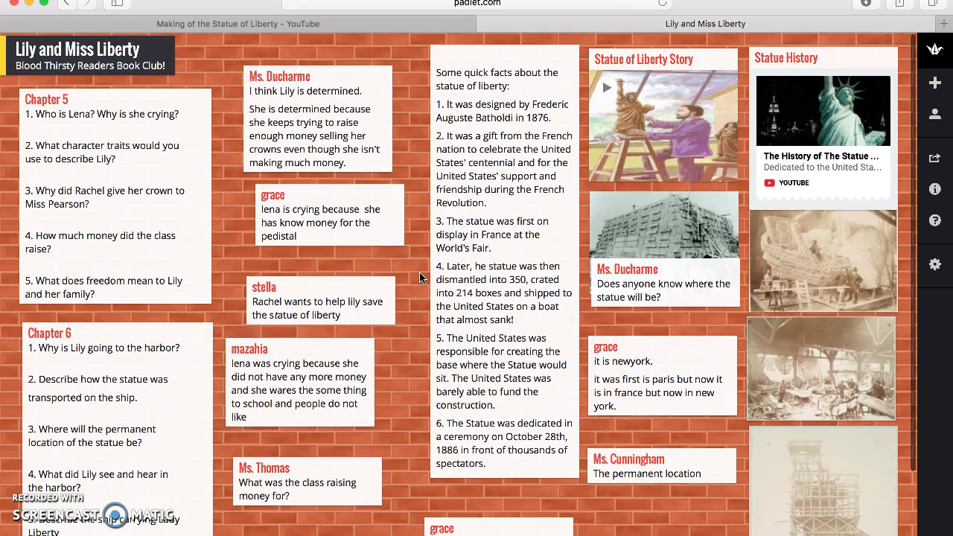
scroll(519, 156, "down", 1)
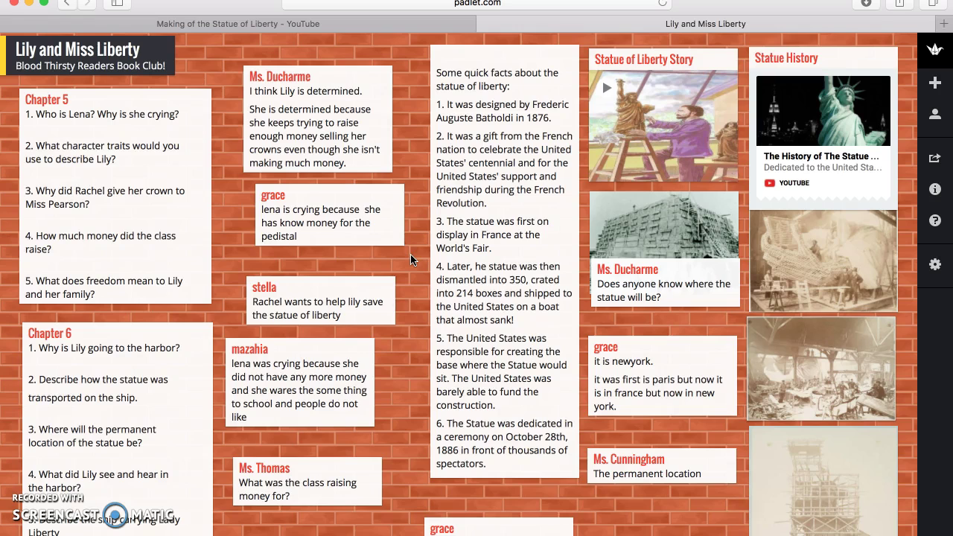
left_click_drag(611, 218, 832, 487)
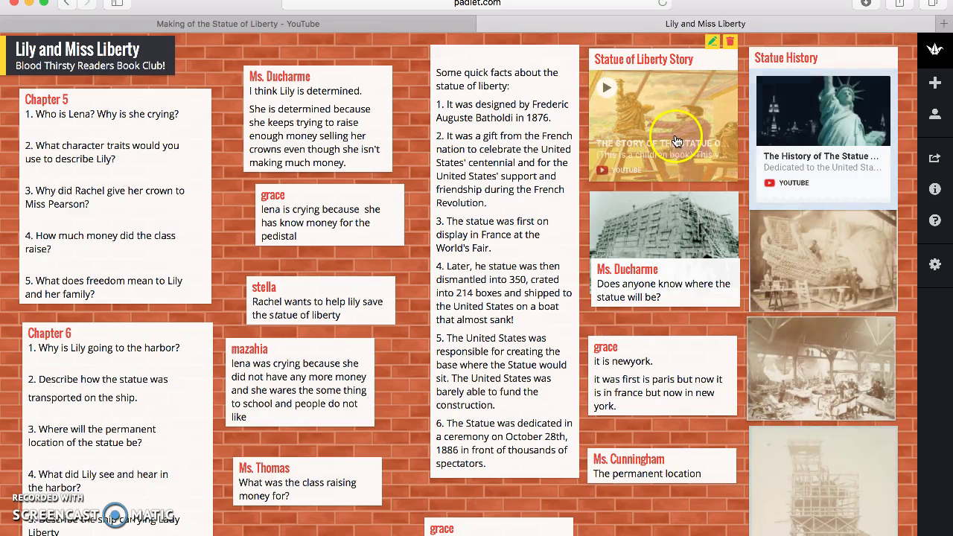
scroll(676, 141, "down", 3)
left_click_drag(678, 141, 678, 142)
scroll(678, 142, "up", 3)
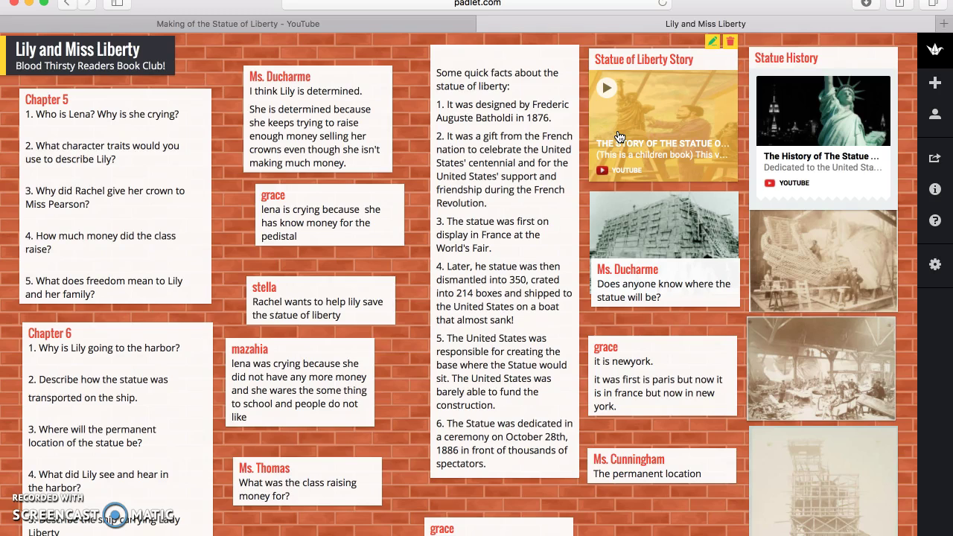
scroll(616, 298, "down", 3)
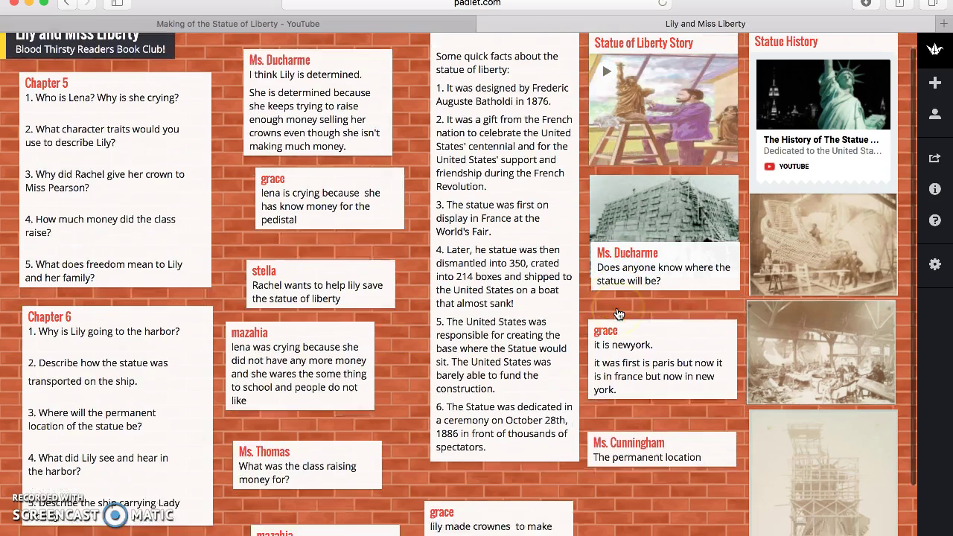
left_click_drag(814, 397, 815, 256)
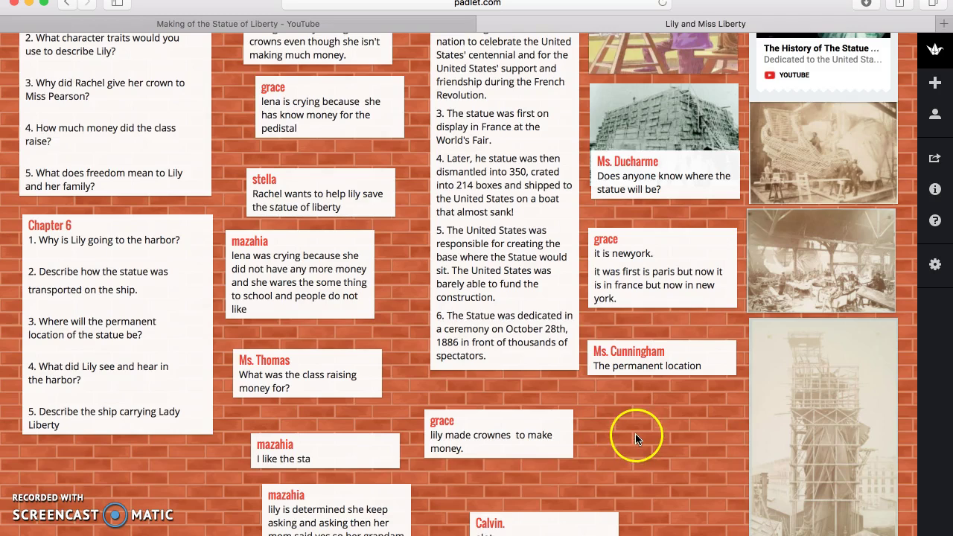
Step: Add a new wall post titled 'History of the Statue of Liberty'
double_click(635, 434)
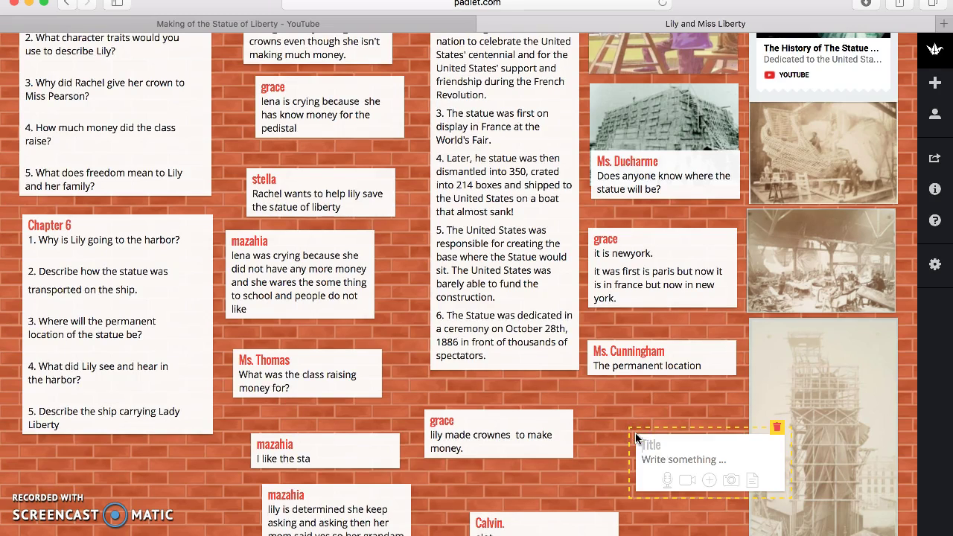
type("History of the Statue of Libr")
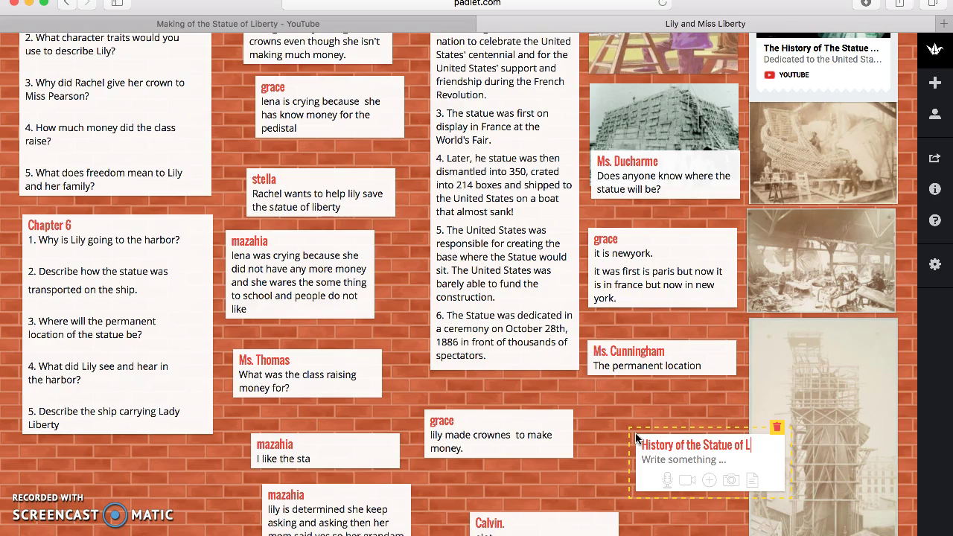
key("BackSpace")
type("erty")
Step: Write 'youtube.com' in the post body and bring up the Add an attachment window
left_click(661, 460)
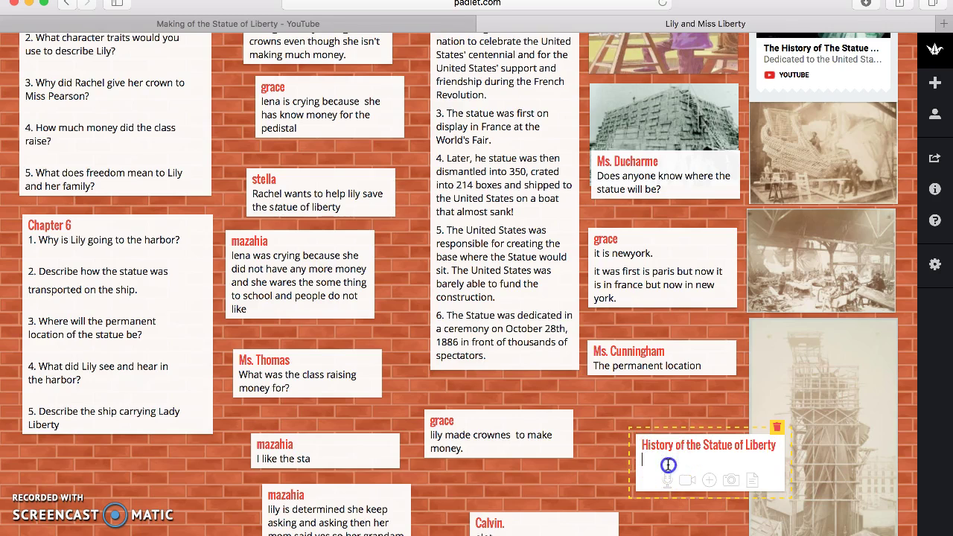
type("youtube.com")
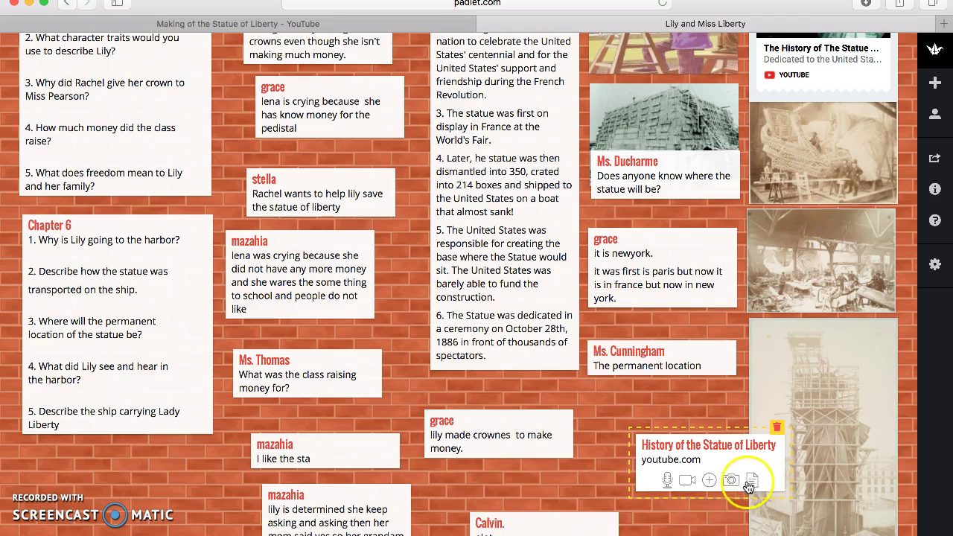
left_click(709, 481)
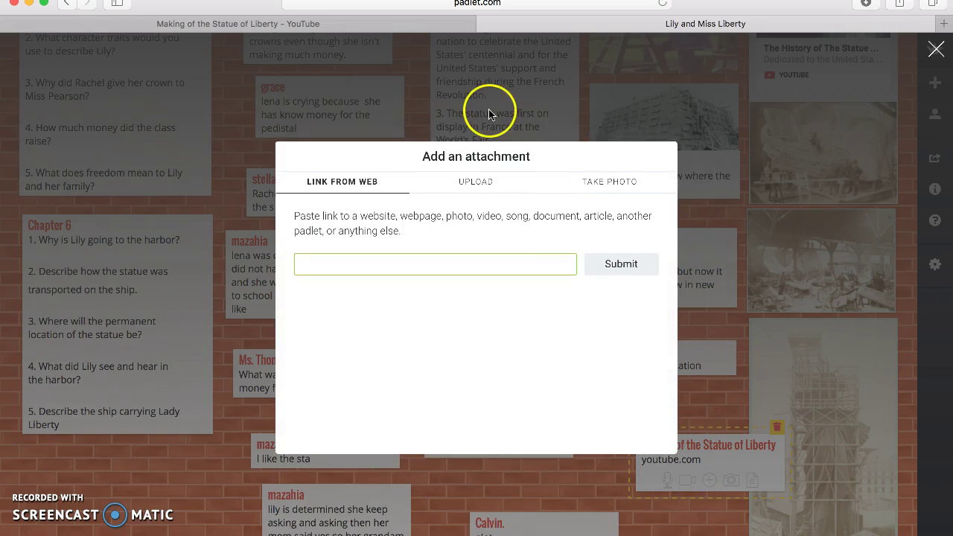
Step: Copy the 'Making of the Statue of Liberty' video URL and return to the padlet tab
left_click(409, 26)
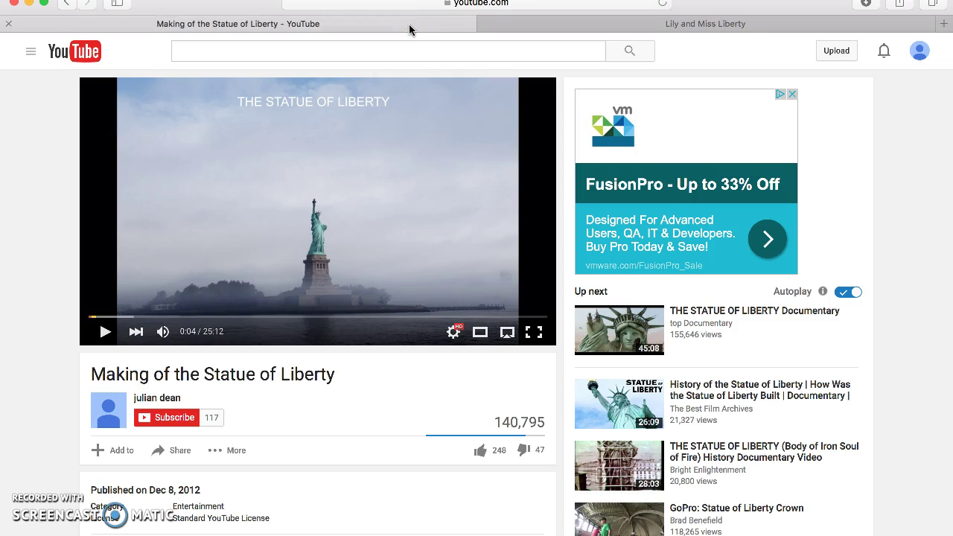
left_click(483, 4)
left_click(483, 4)
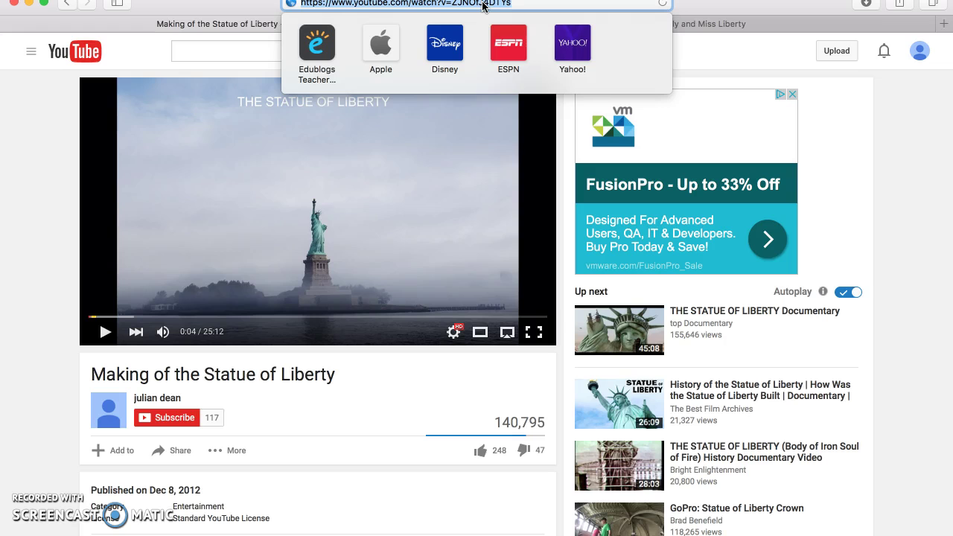
left_click(756, 22)
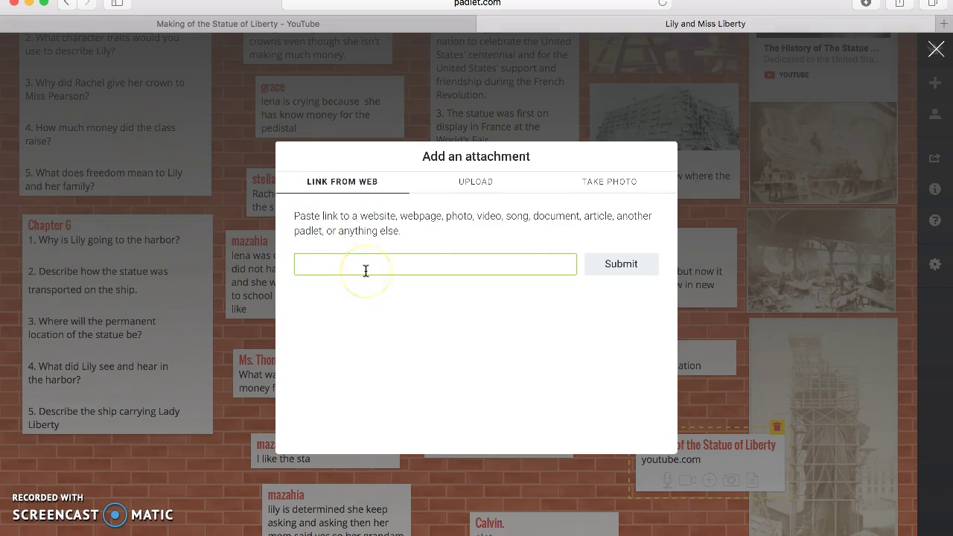
Step: Paste the YouTube video URL as the post's web link and accept the preview
type("https://www.youtube.com/watch?v=ZJNOfJ4DTYs")
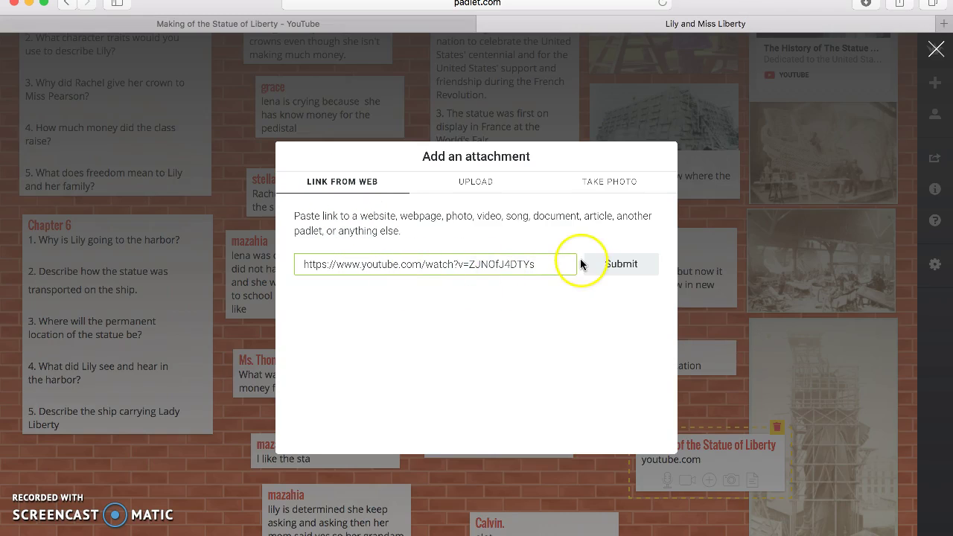
left_click(608, 271)
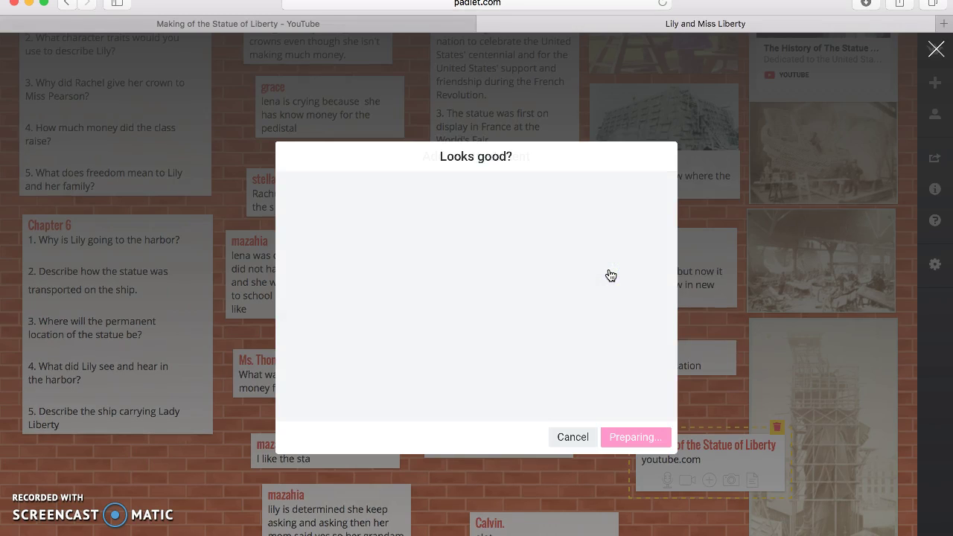
left_click(489, 266)
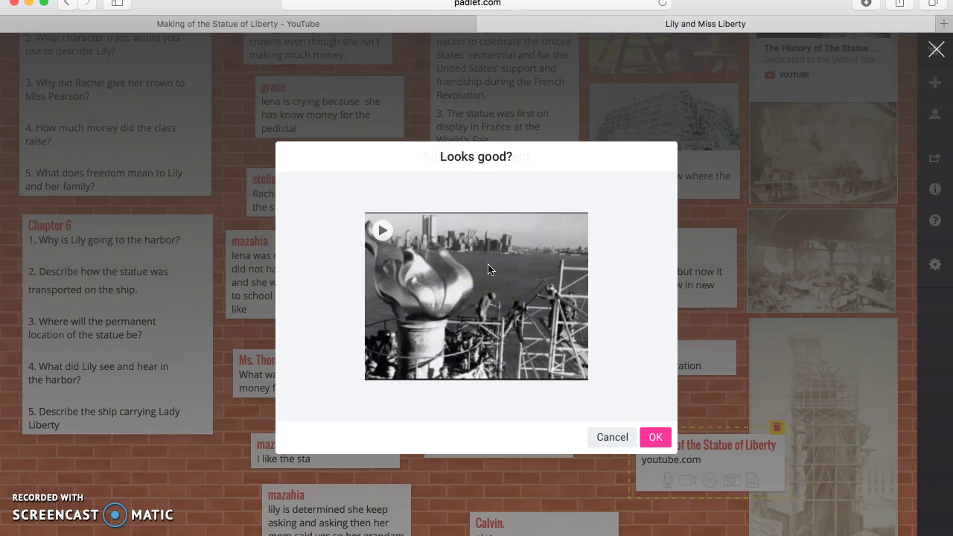
left_click(655, 436)
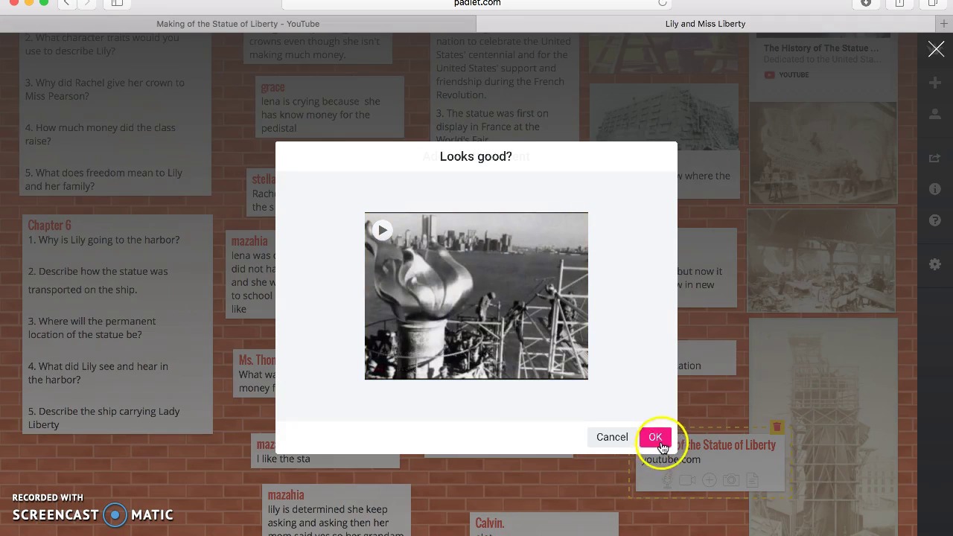
Step: Line up the video post under the post above and shift the 'alot' post left
left_click_drag(703, 444, 674, 406)
left_click_drag(744, 432, 702, 391)
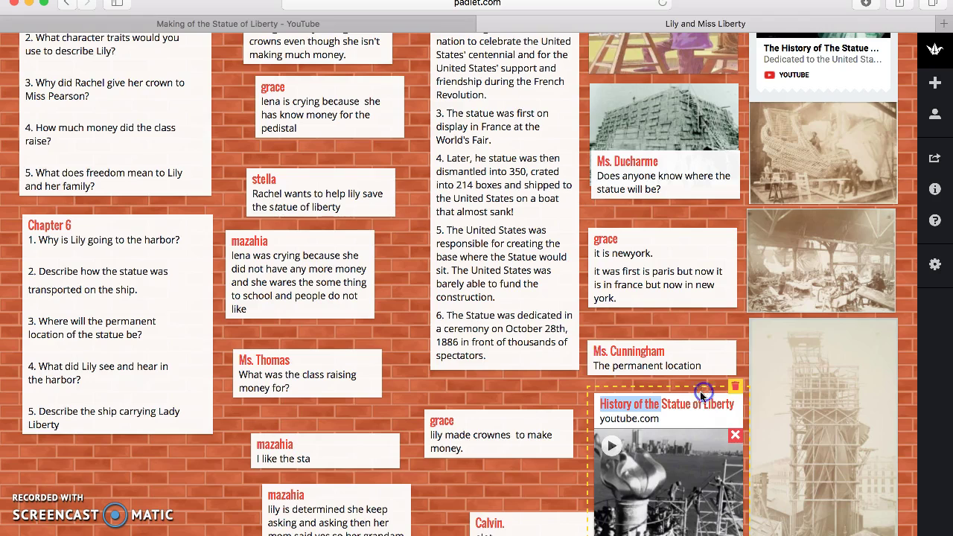
left_click_drag(519, 515, 483, 505)
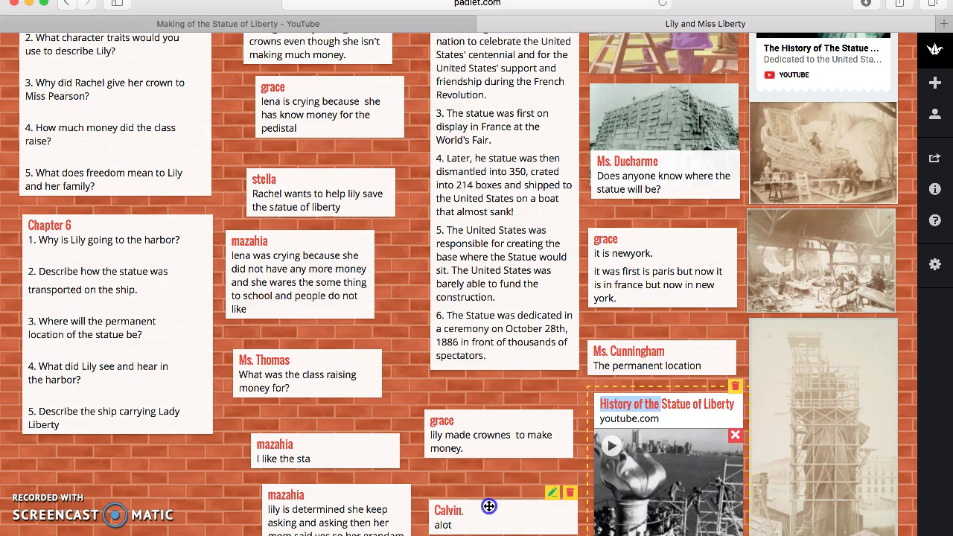
left_click(478, 386)
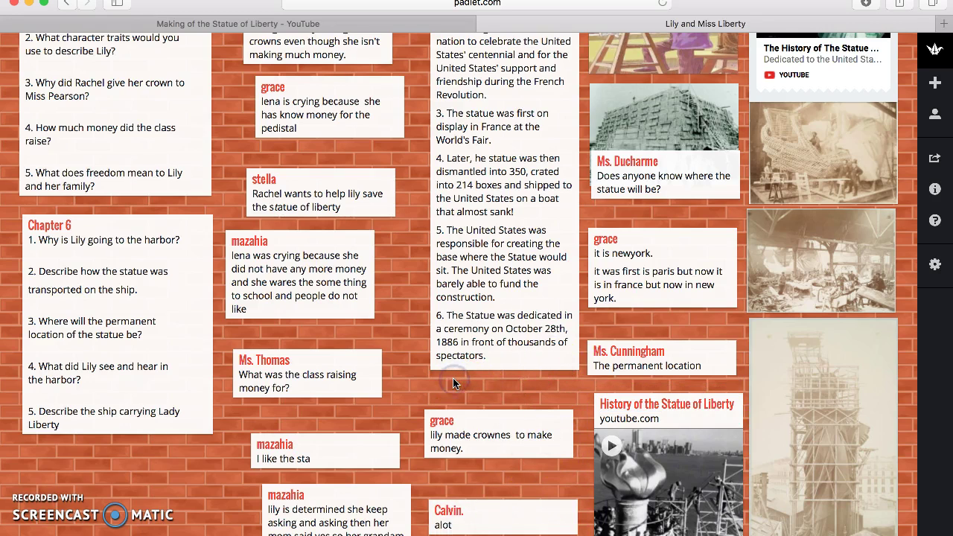
Step: Return to the Padlet dashboard
scroll(452, 383, "down", 1)
scroll(452, 383, "up", 1)
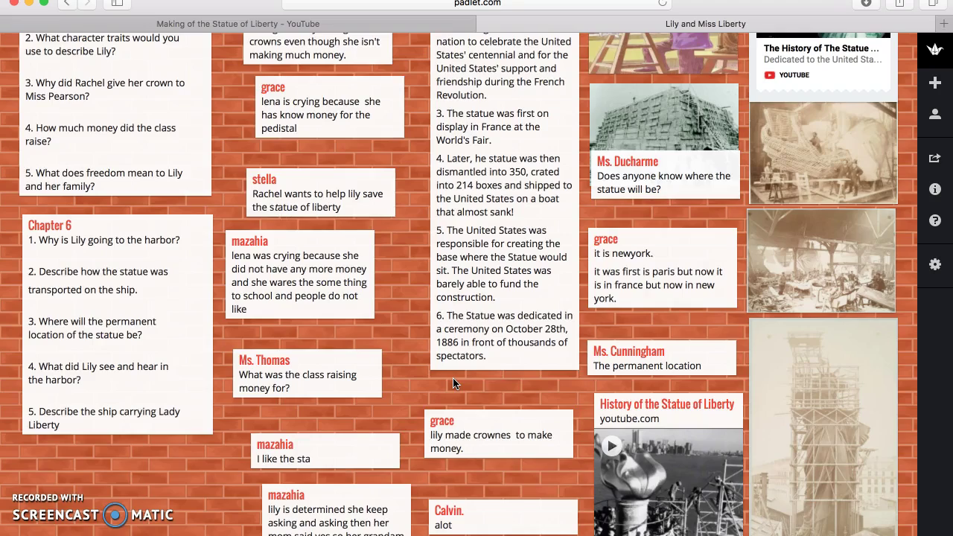
scroll(453, 383, "up", 5)
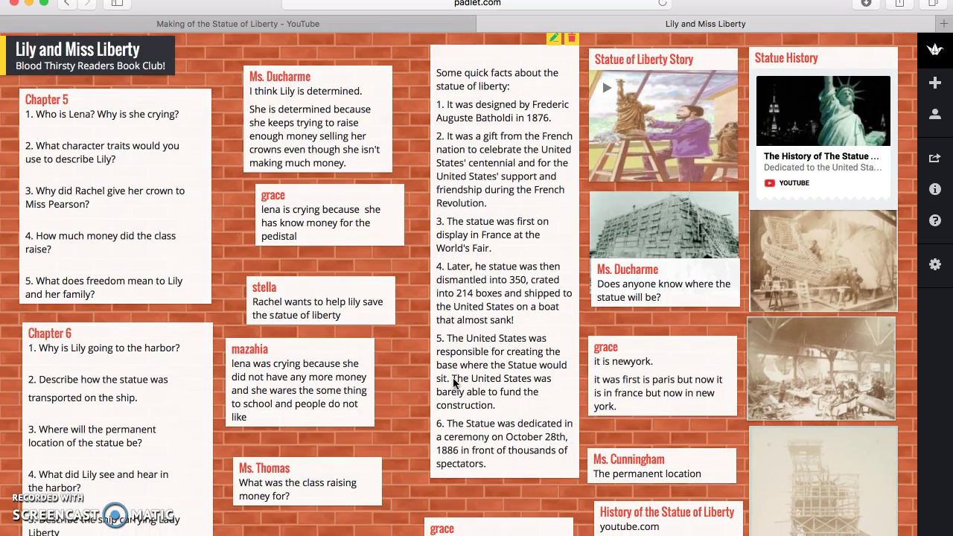
left_click(935, 50)
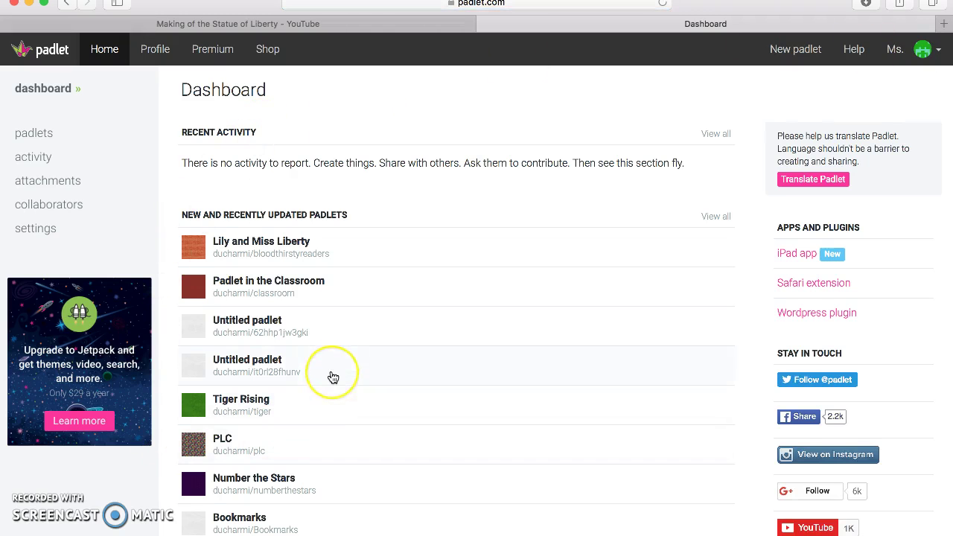
scroll(333, 377, "down", 1)
scroll(333, 378, "up", 1)
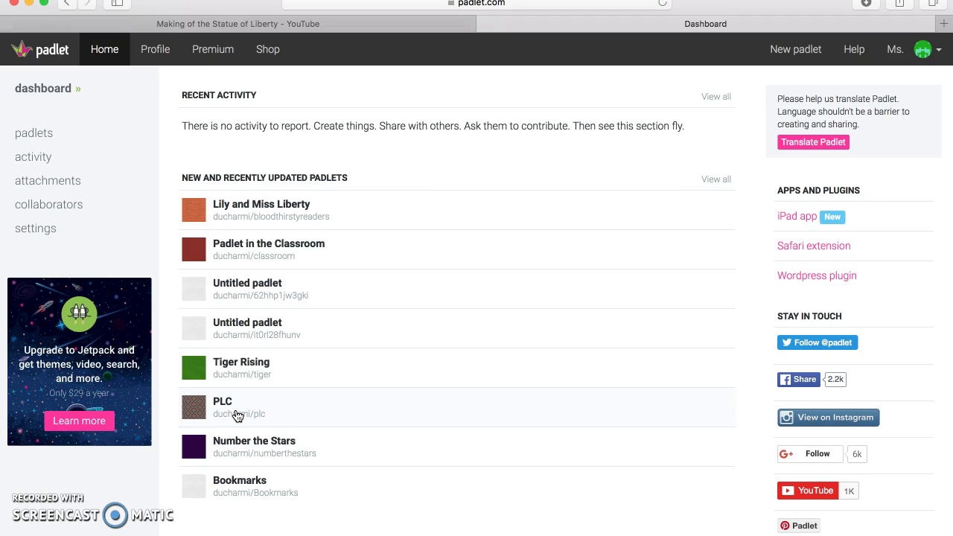
left_click(191, 402)
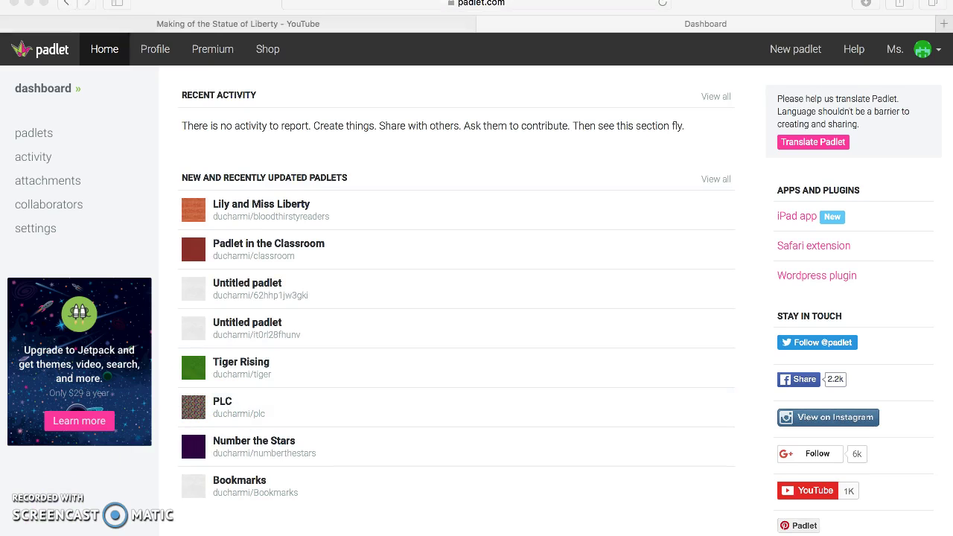